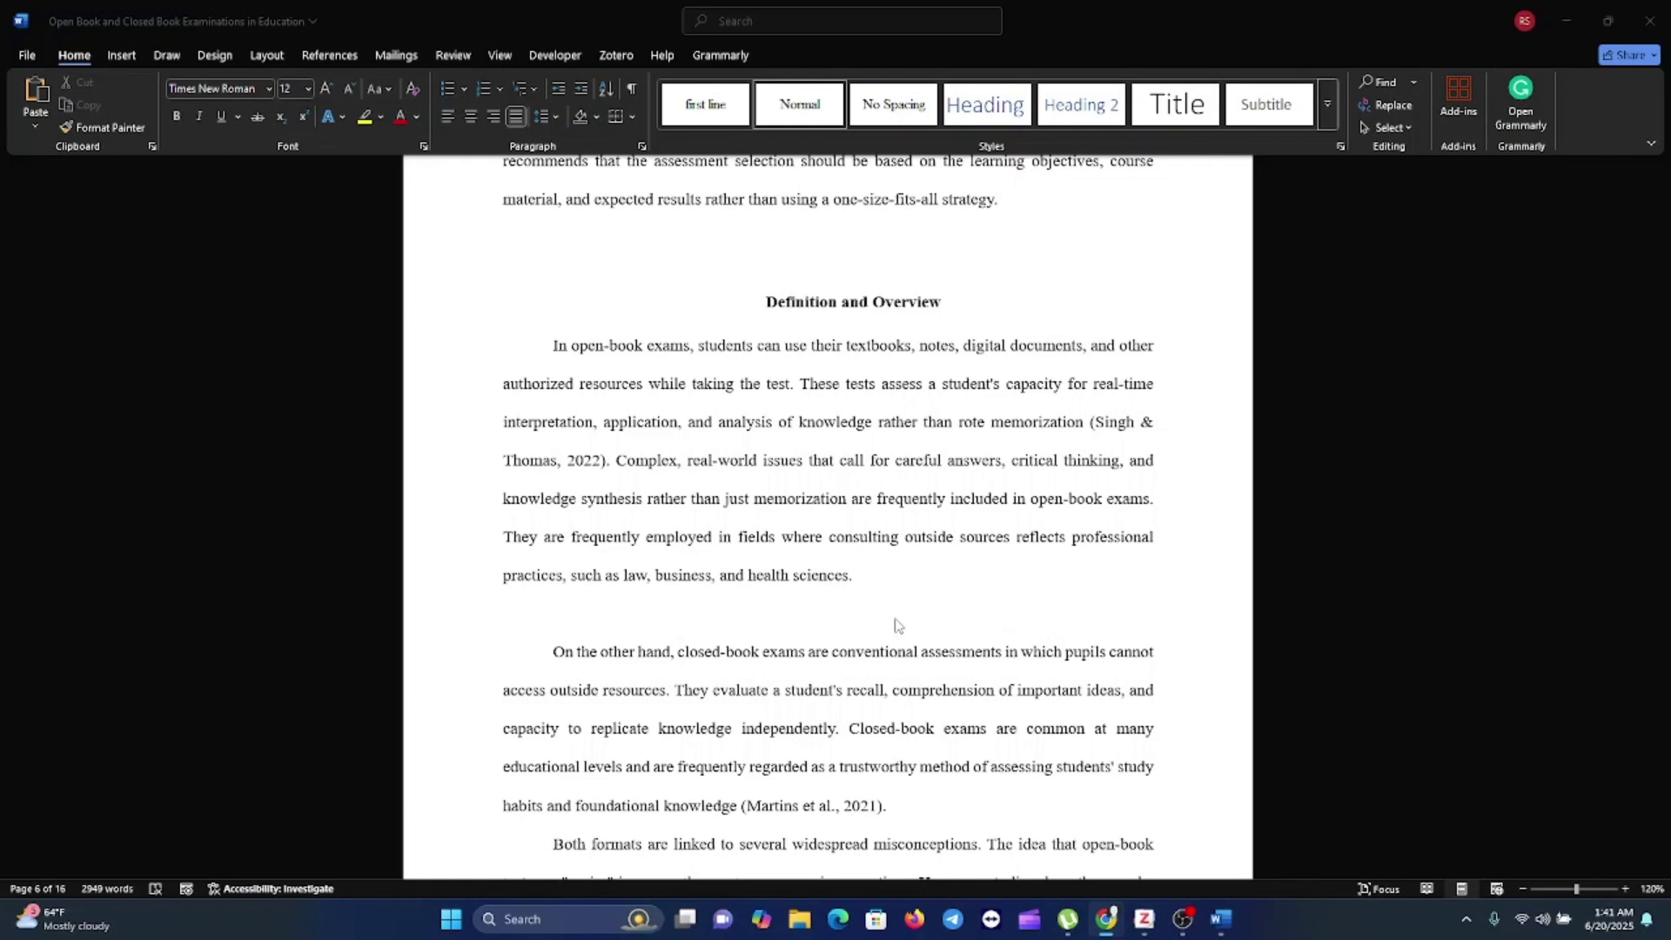
- Scroll up from page 6 to the essay's title page
{"action": "scroll", "coordinate": [897, 626], "scroll_direction": "up", "scroll_amount": 5}
{"action": "scroll", "coordinate": [893, 627], "scroll_direction": "up", "scroll_amount": 5}
{"action": "scroll", "coordinate": [893, 627], "scroll_direction": "up", "scroll_amount": 5}
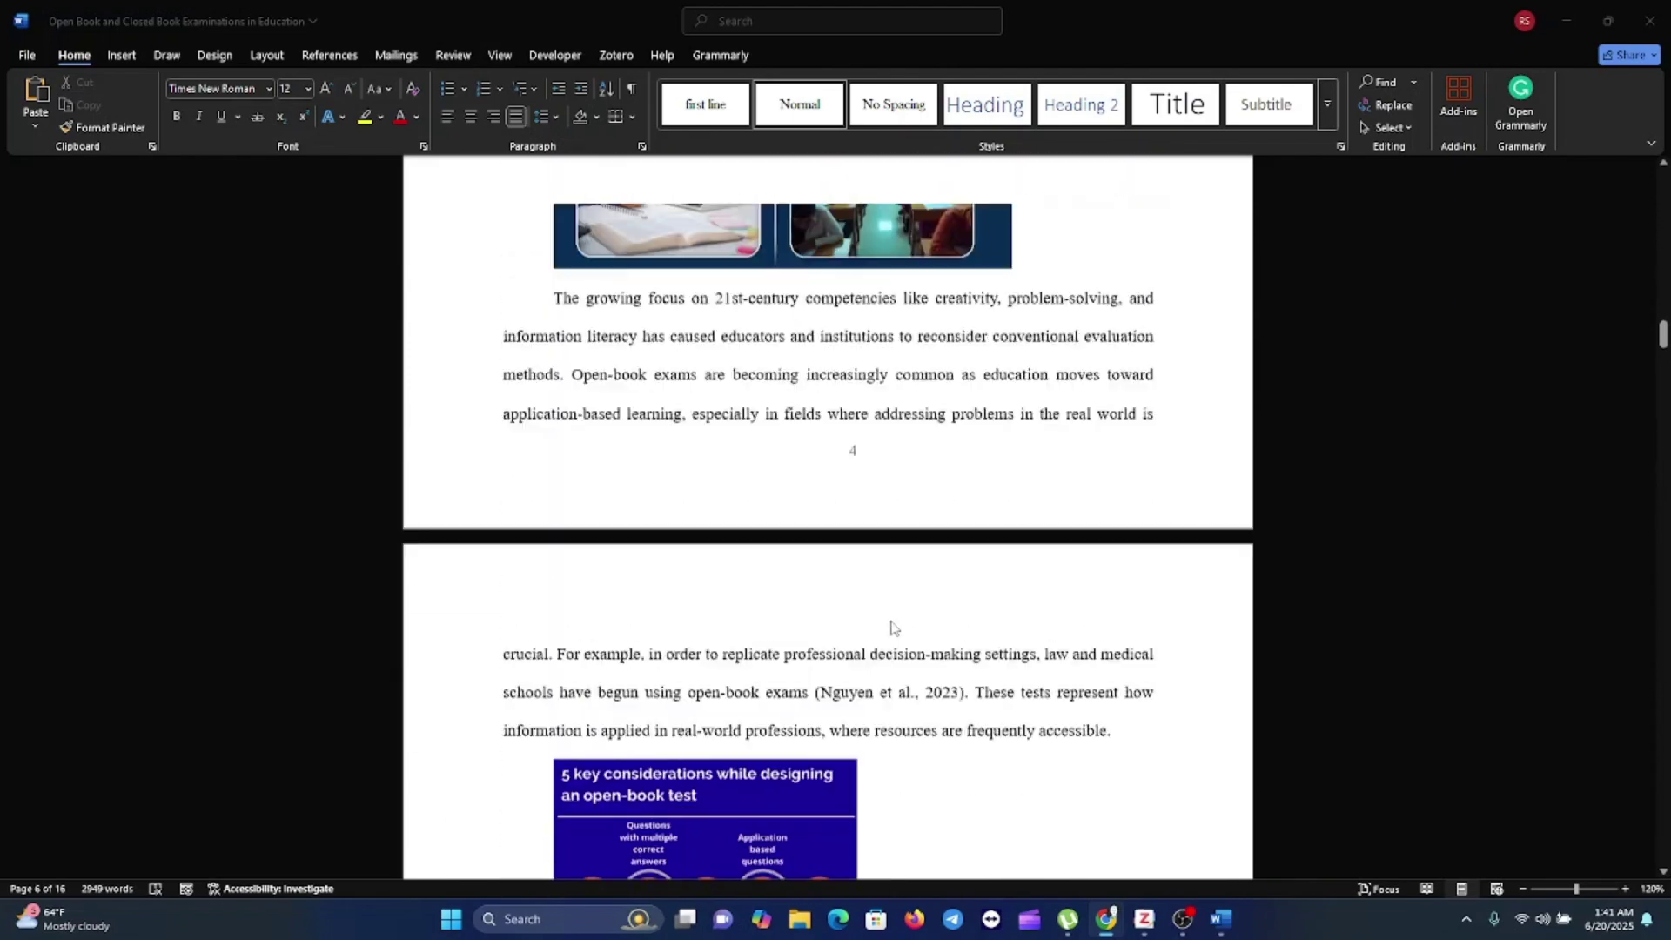
{"action": "scroll", "coordinate": [892, 626], "scroll_direction": "up", "scroll_amount": 5}
{"action": "scroll", "coordinate": [893, 627], "scroll_direction": "up", "scroll_amount": 5}
{"action": "scroll", "coordinate": [893, 626], "scroll_direction": "up", "scroll_amount": 5}
{"action": "scroll", "coordinate": [893, 626], "scroll_direction": "up", "scroll_amount": 5}
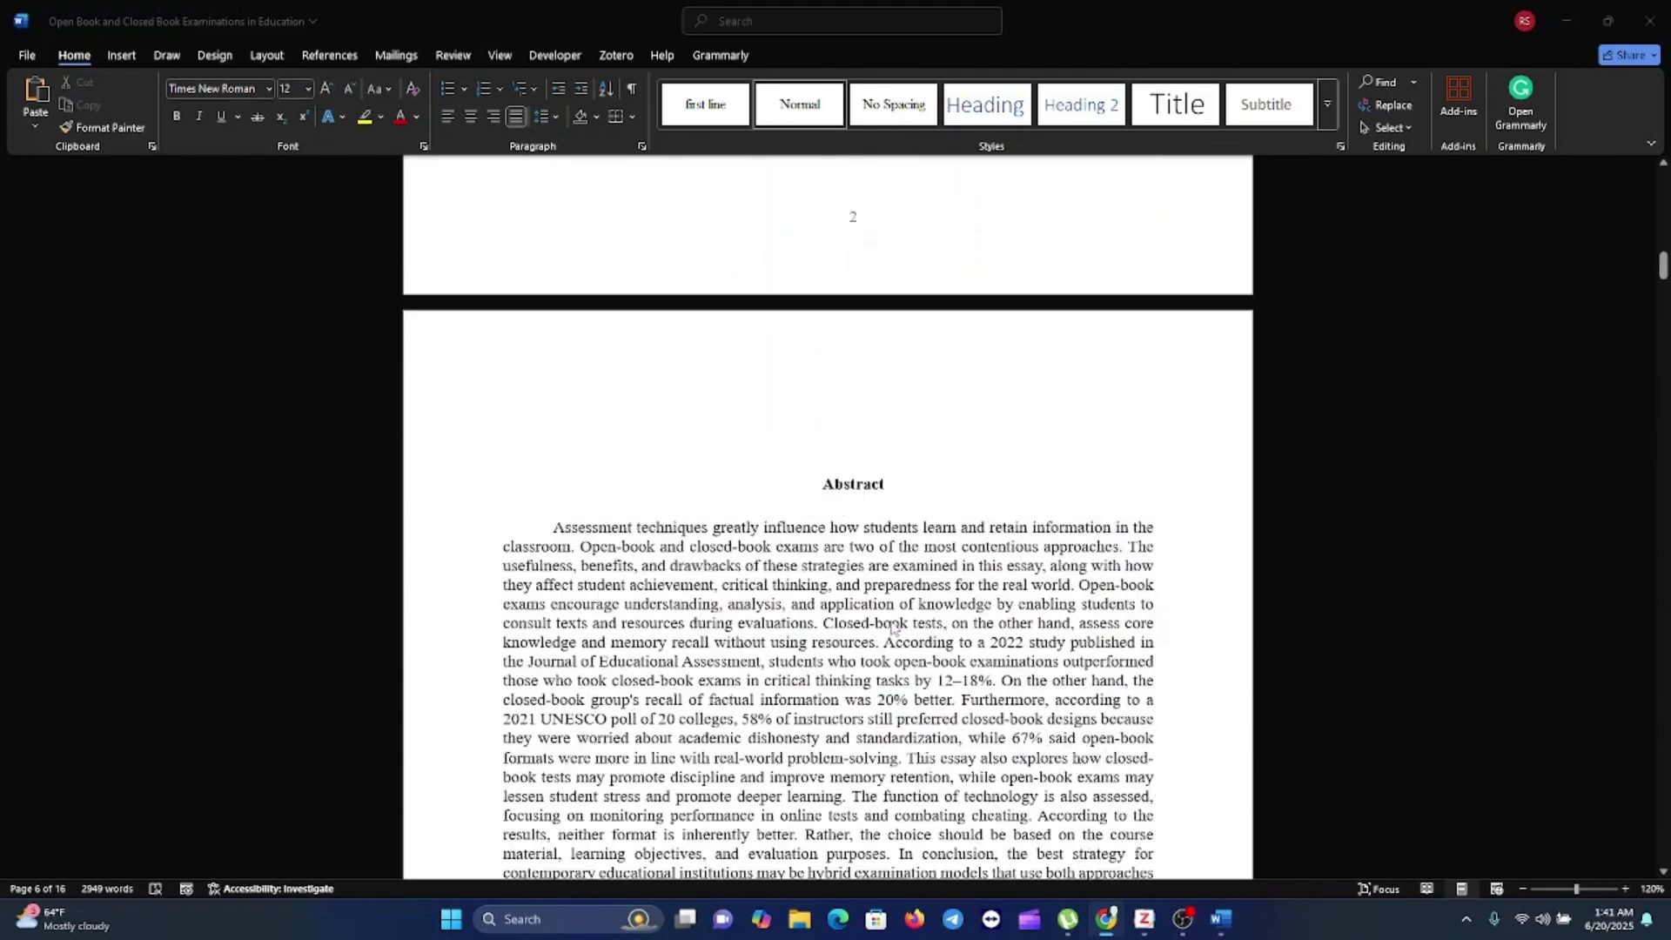
{"action": "scroll", "coordinate": [893, 626], "scroll_direction": "up", "scroll_amount": 3}
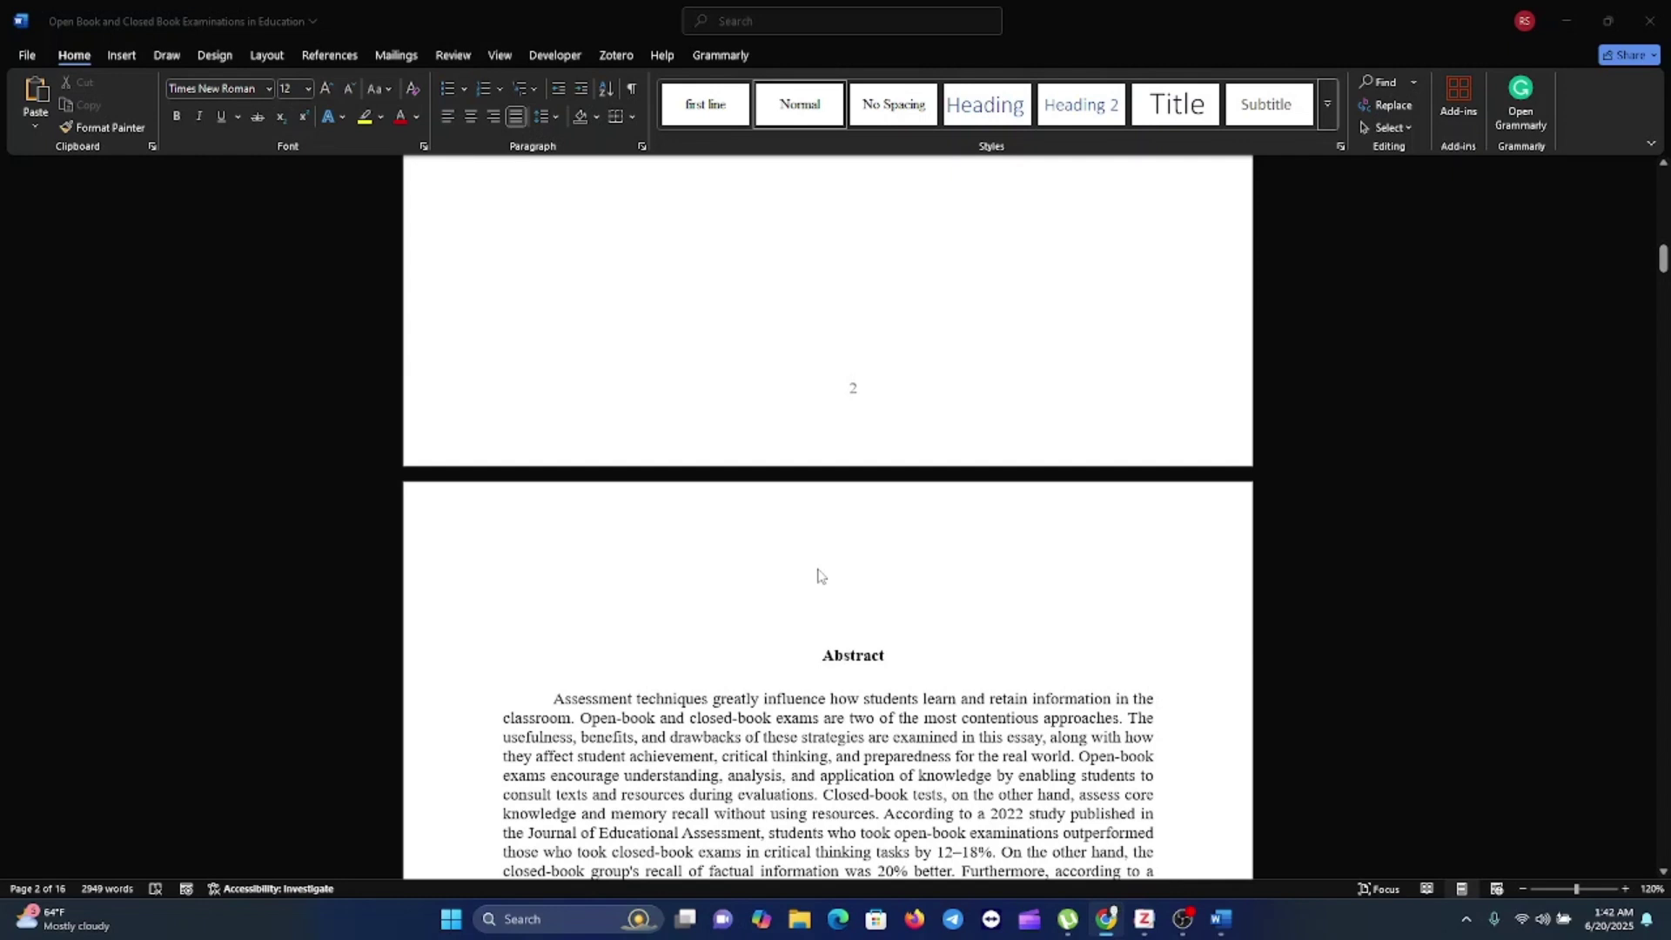
{"action": "scroll", "coordinate": [816, 579], "scroll_direction": "up", "scroll_amount": 5}
{"action": "scroll", "coordinate": [817, 579], "scroll_direction": "up", "scroll_amount": 5}
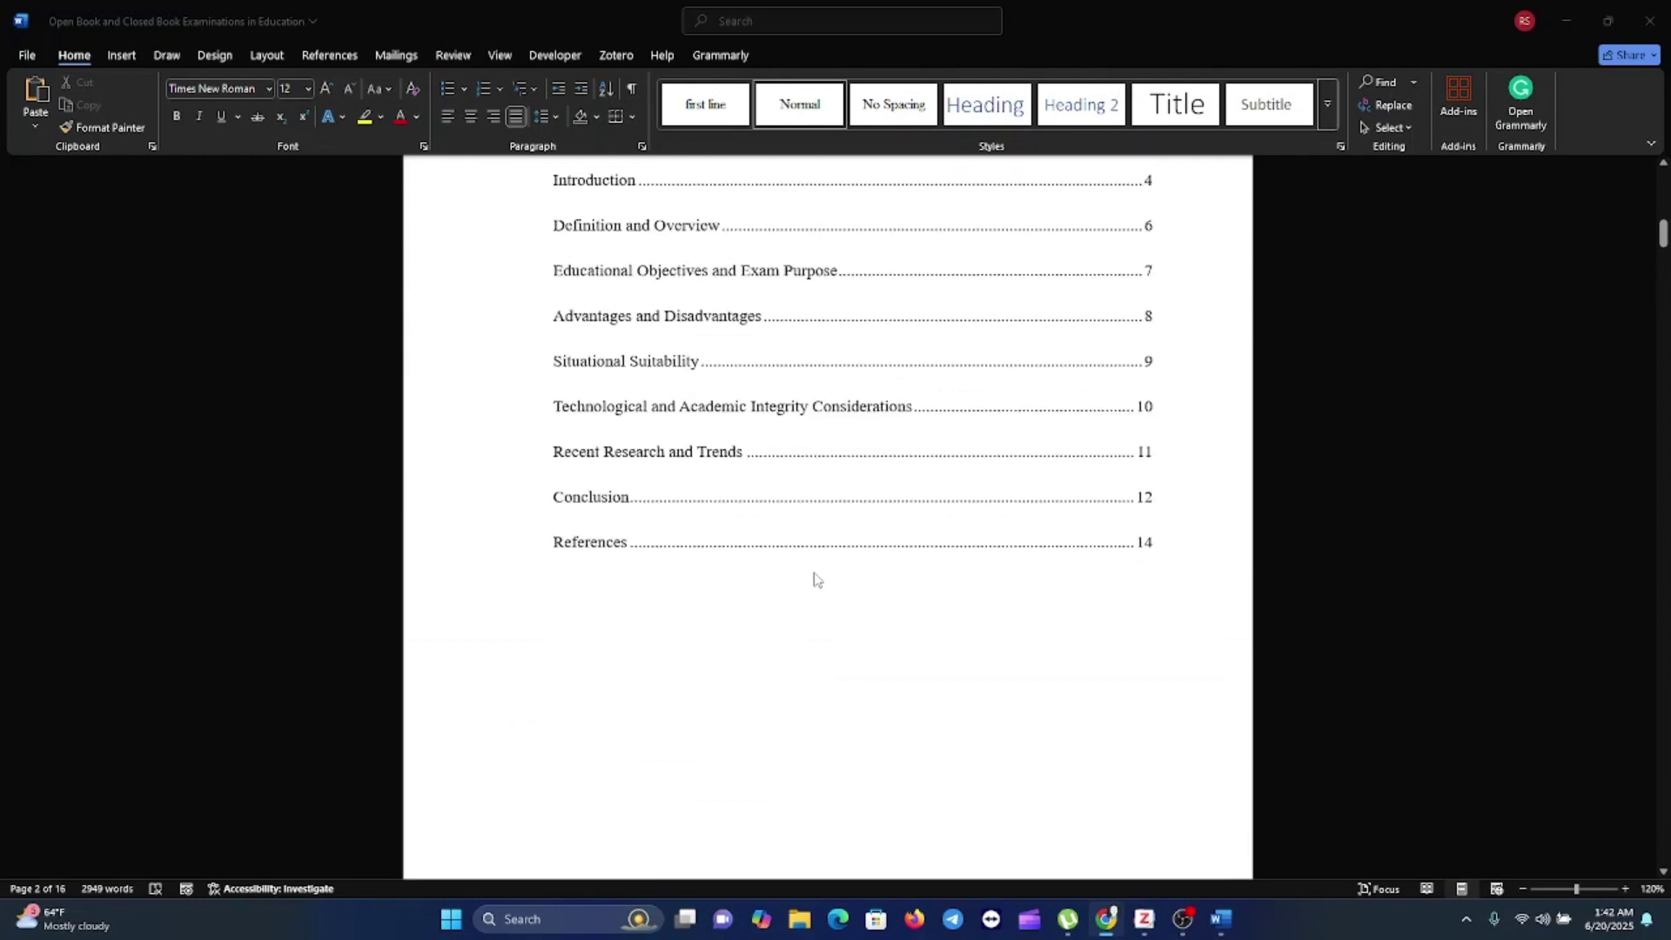
{"action": "scroll", "coordinate": [816, 579], "scroll_direction": "up", "scroll_amount": 4}
{"action": "scroll", "coordinate": [816, 579], "scroll_direction": "up", "scroll_amount": 2}
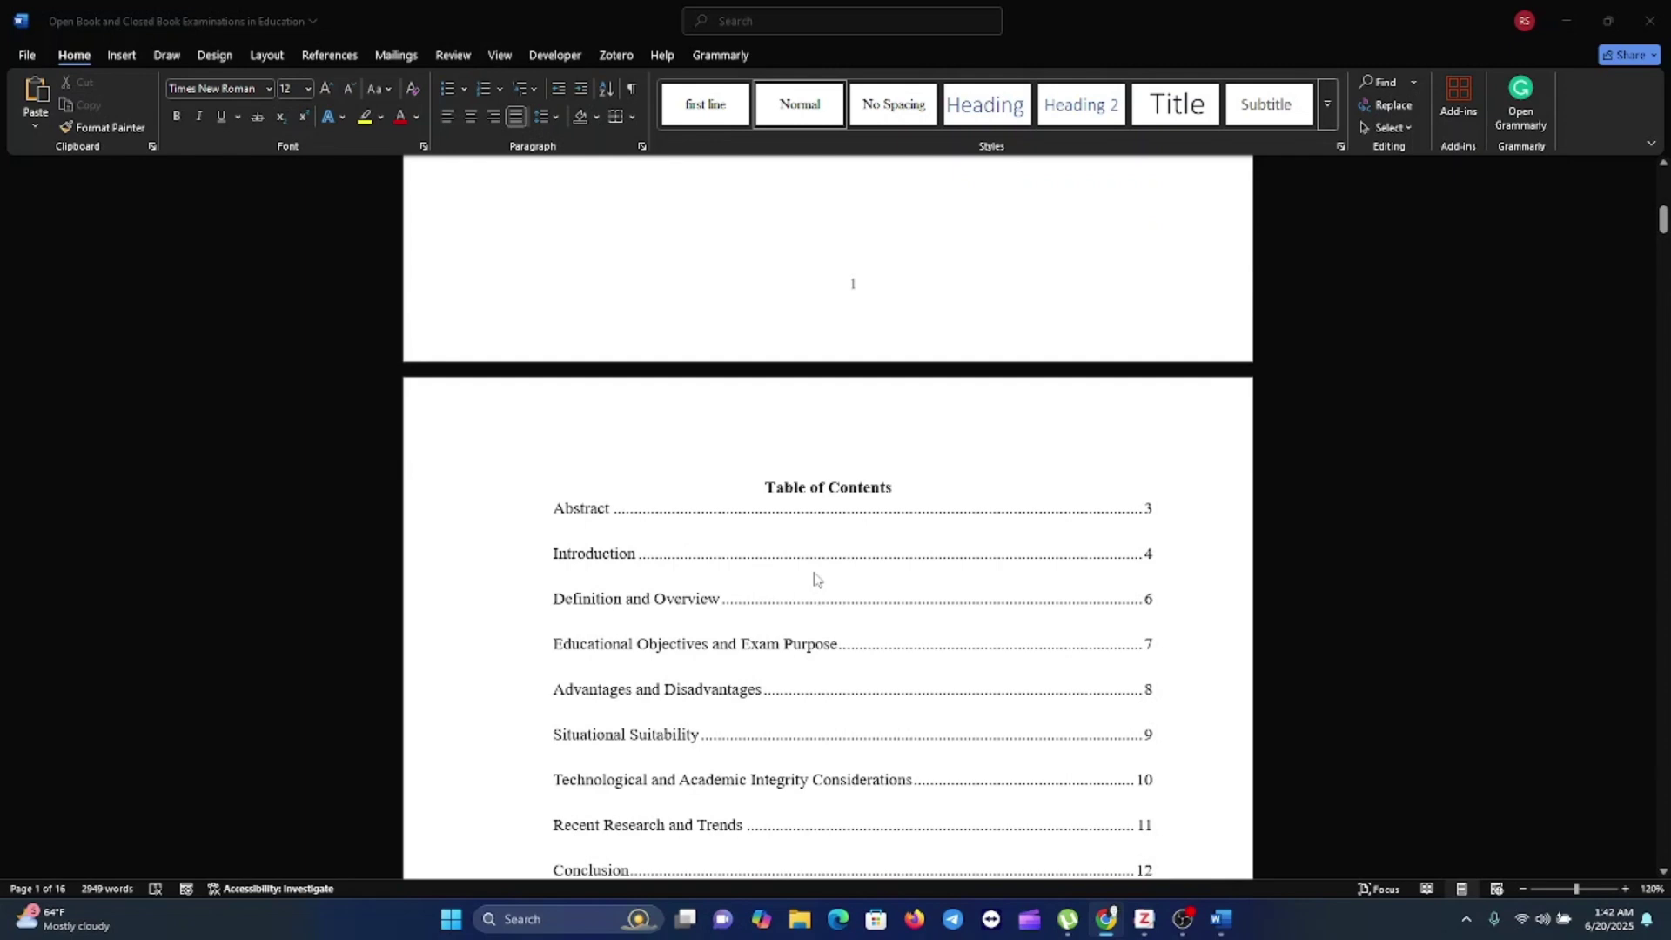
{"action": "scroll", "coordinate": [817, 579], "scroll_direction": "up", "scroll_amount": 3}
{"action": "scroll", "coordinate": [817, 579], "scroll_direction": "up", "scroll_amount": 6}
{"action": "scroll", "coordinate": [817, 579], "scroll_direction": "up", "scroll_amount": 1}
{"action": "scroll", "coordinate": [817, 579], "scroll_direction": "up", "scroll_amount": 1}
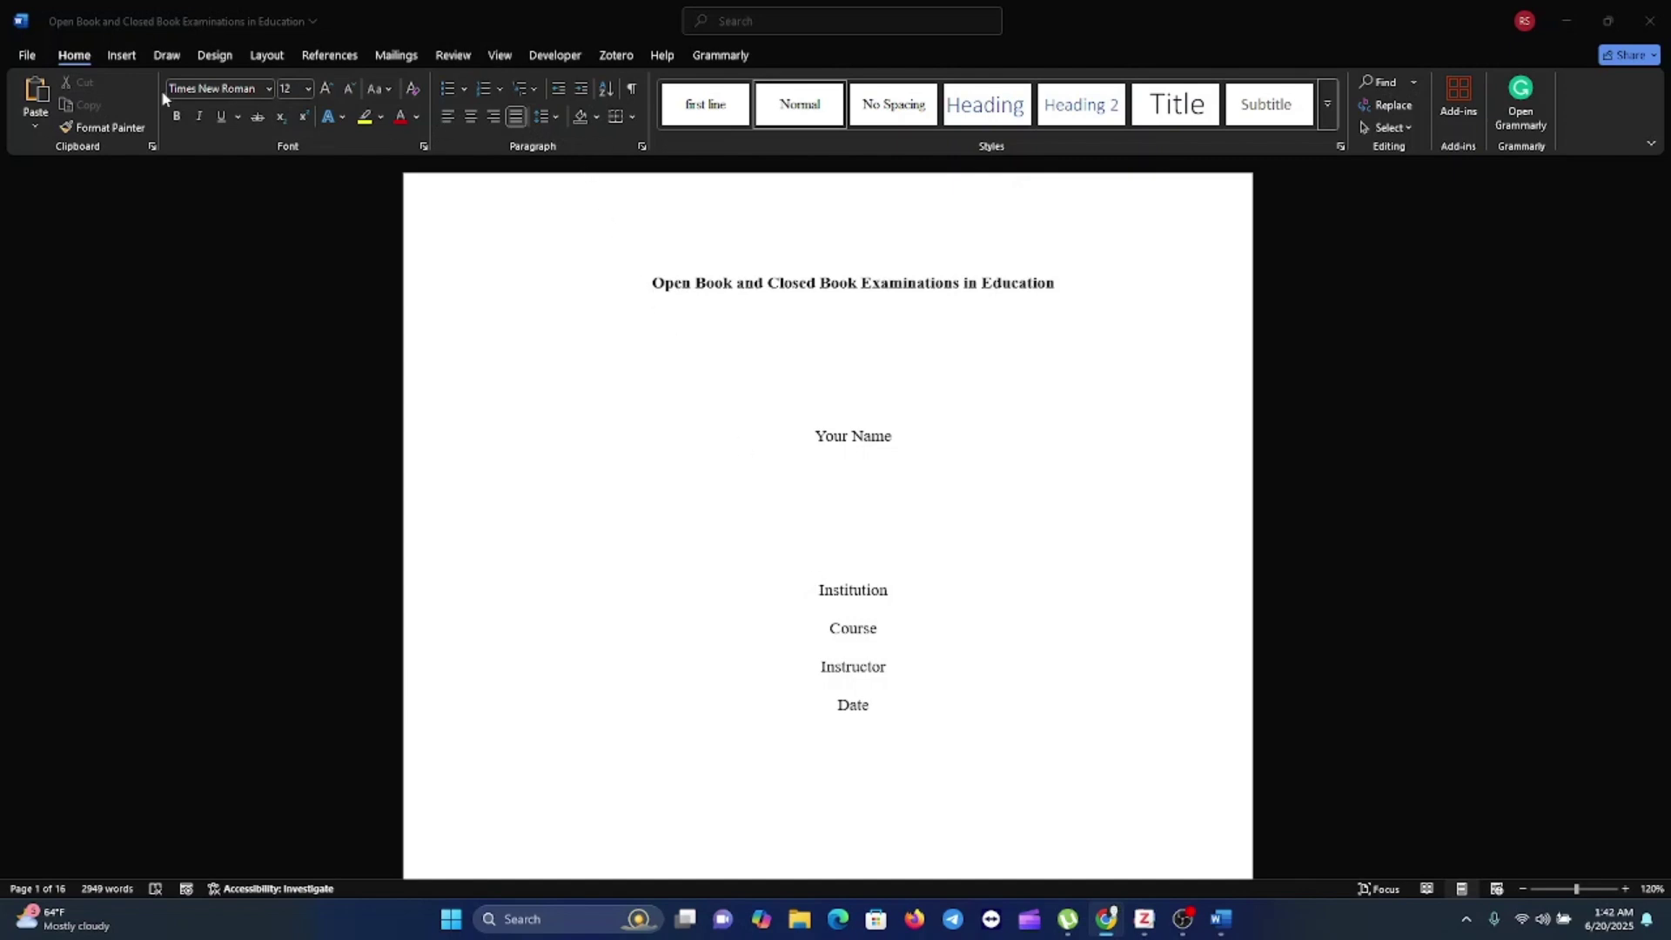
- Show paragraph marks and add a blank line above 'Your Name' on the title page
{"action": "left_click", "coordinate": [76, 51]}
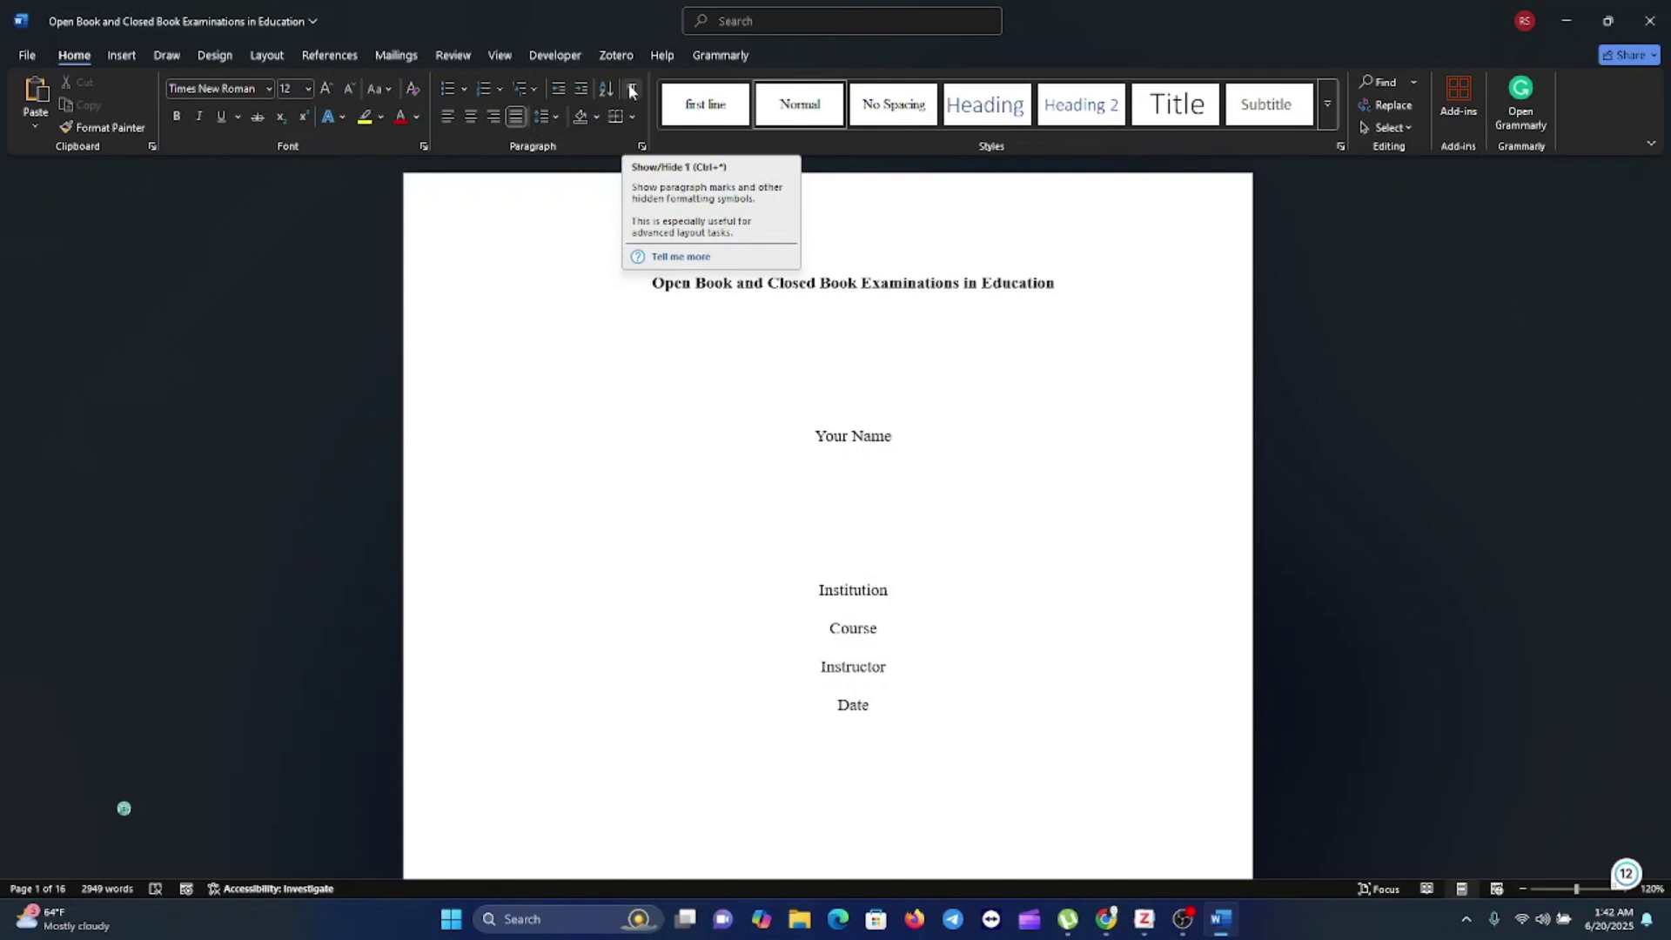
{"action": "left_click", "coordinate": [632, 91]}
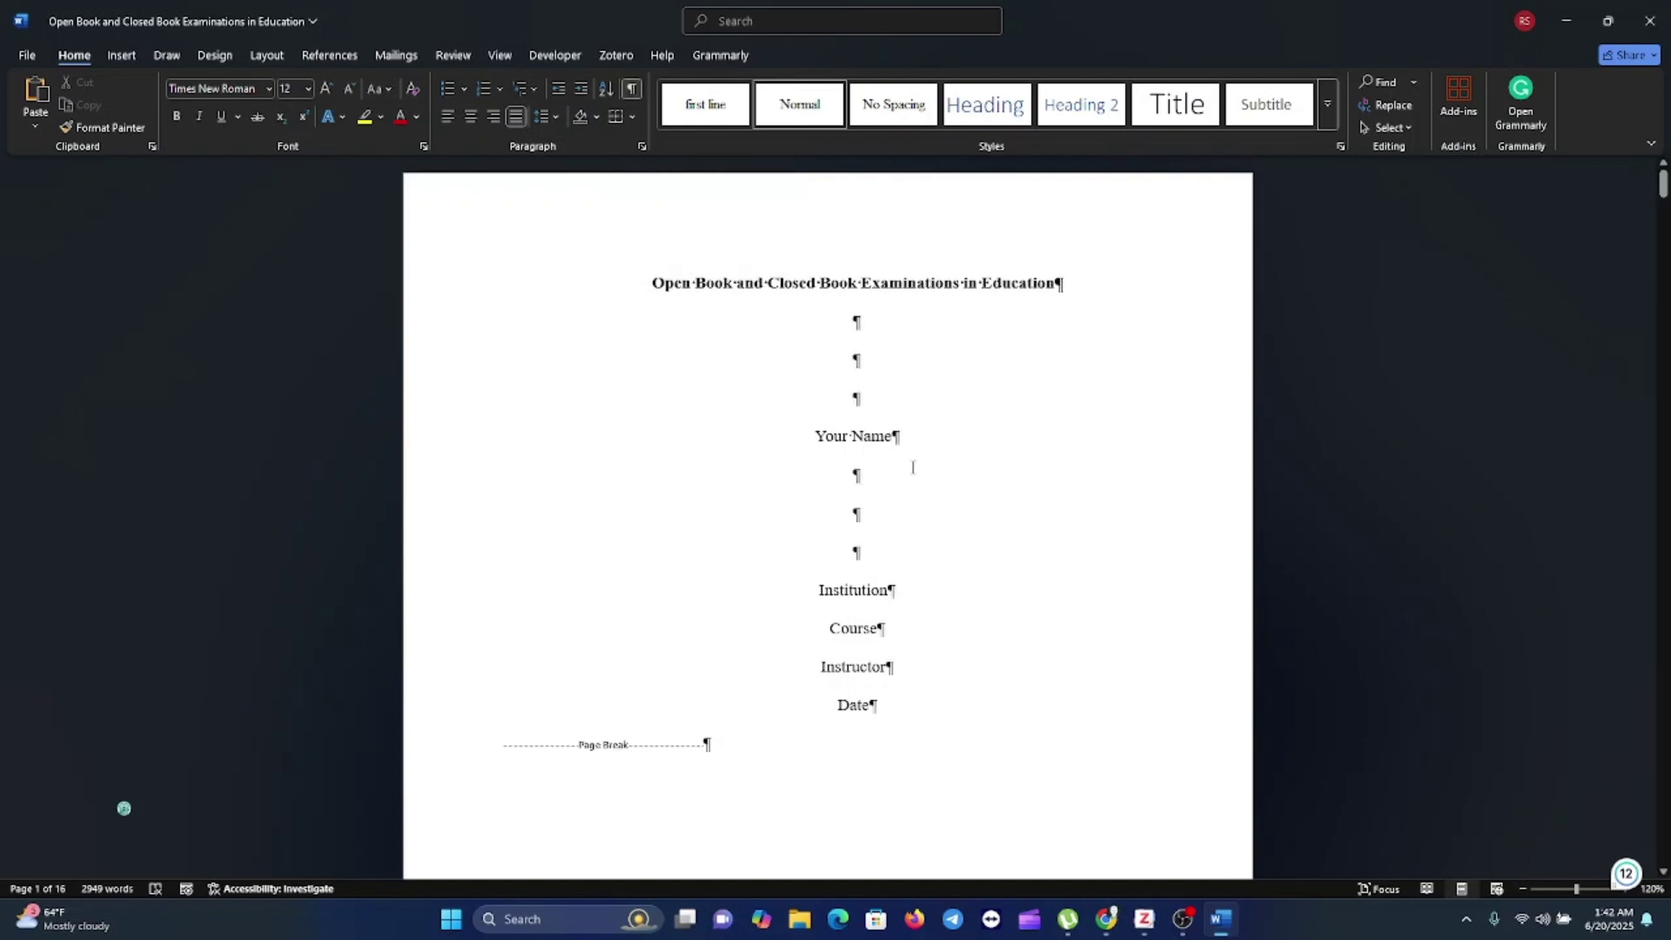
{"action": "key", "text": "Up"}
{"action": "left_click", "coordinate": [870, 404]}
{"action": "key", "text": "Return"}
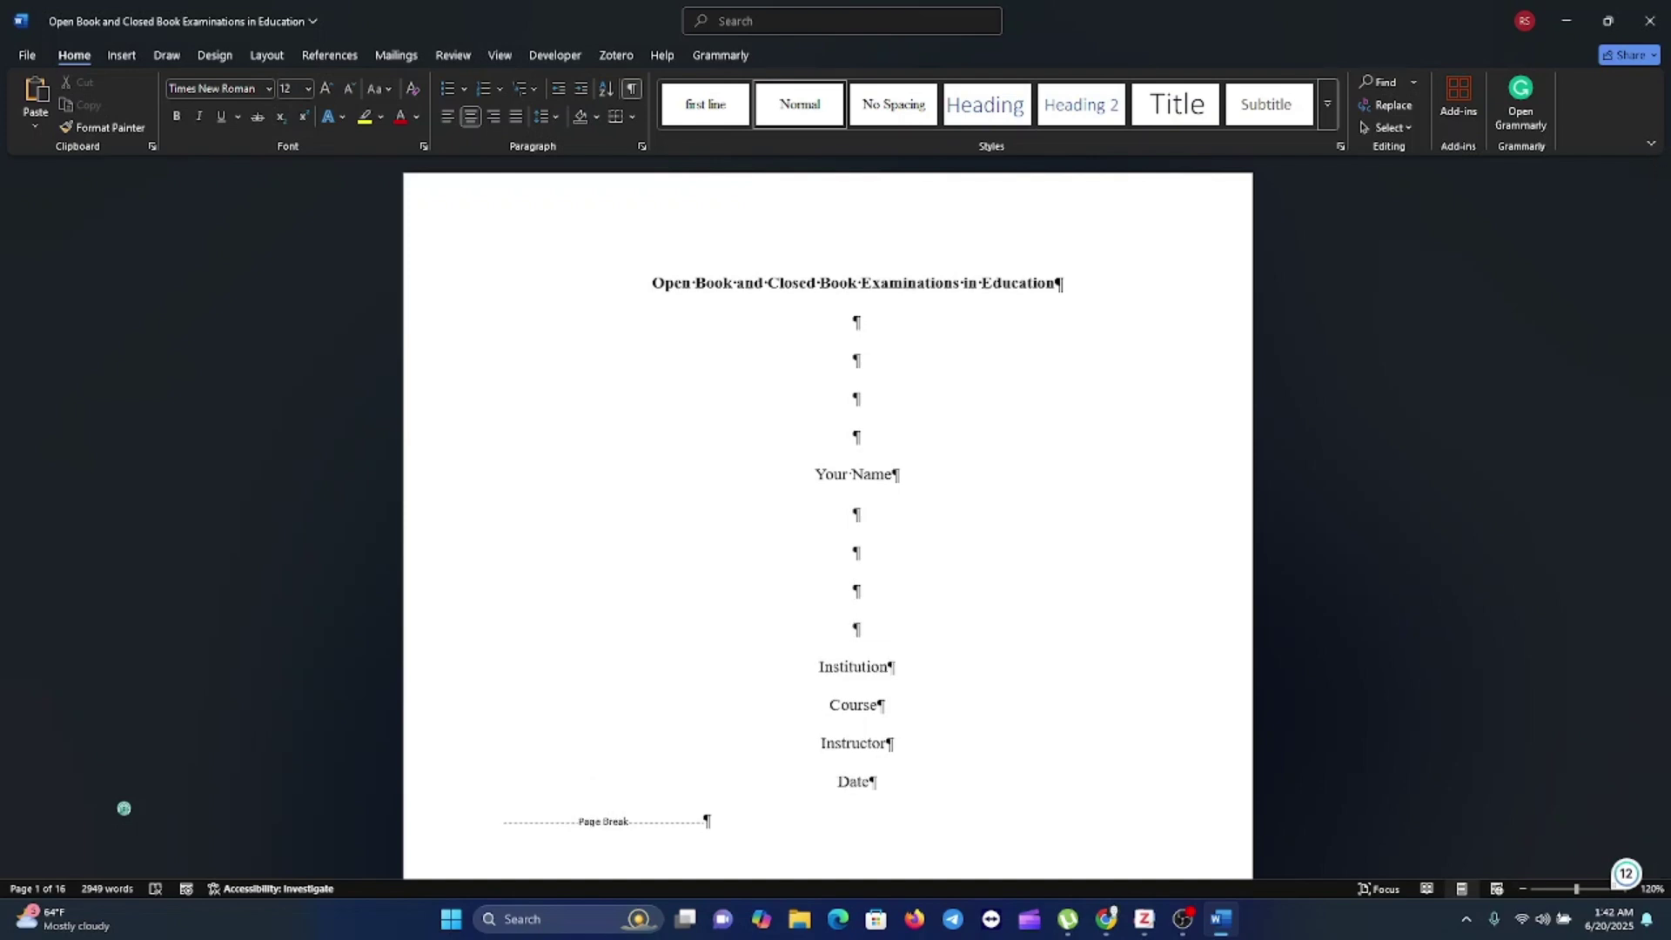
- Replace the empty line above the Abstract heading with a page break (Ctrl+Enter)
{"action": "scroll", "coordinate": [1076, 545], "scroll_direction": "down", "scroll_amount": 3}
{"action": "scroll", "coordinate": [1076, 546], "scroll_direction": "down", "scroll_amount": 3}
{"action": "scroll", "coordinate": [1076, 546], "scroll_direction": "down", "scroll_amount": 1}
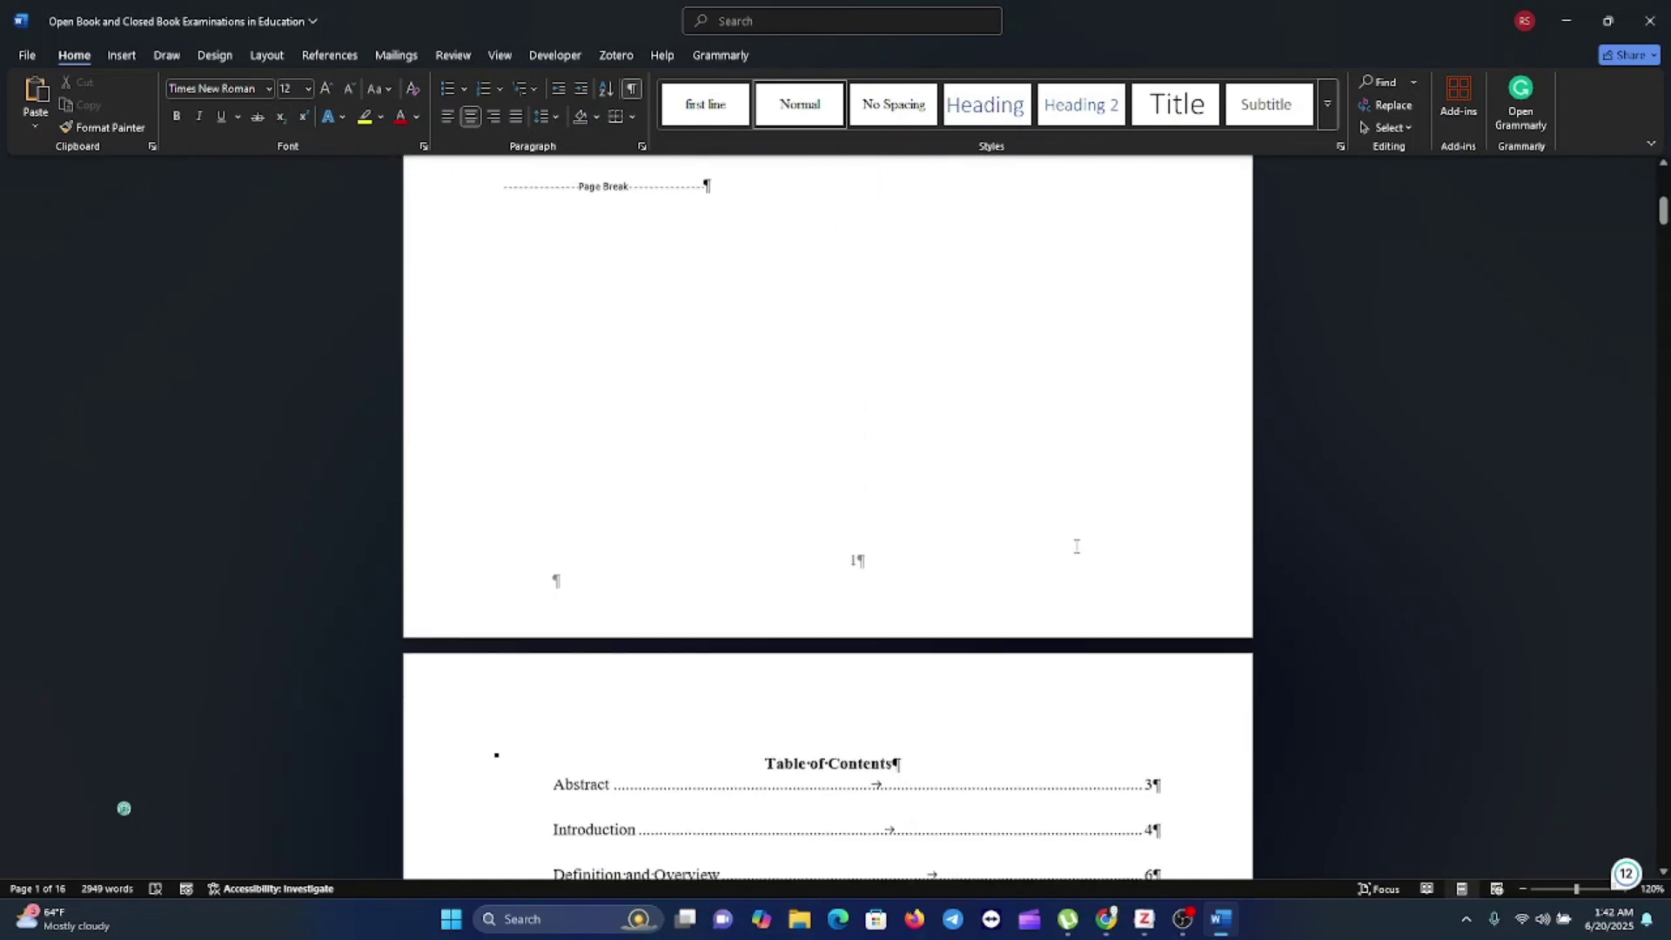
{"action": "scroll", "coordinate": [1076, 546], "scroll_direction": "down", "scroll_amount": 1}
{"action": "scroll", "coordinate": [1076, 546], "scroll_direction": "down", "scroll_amount": 3}
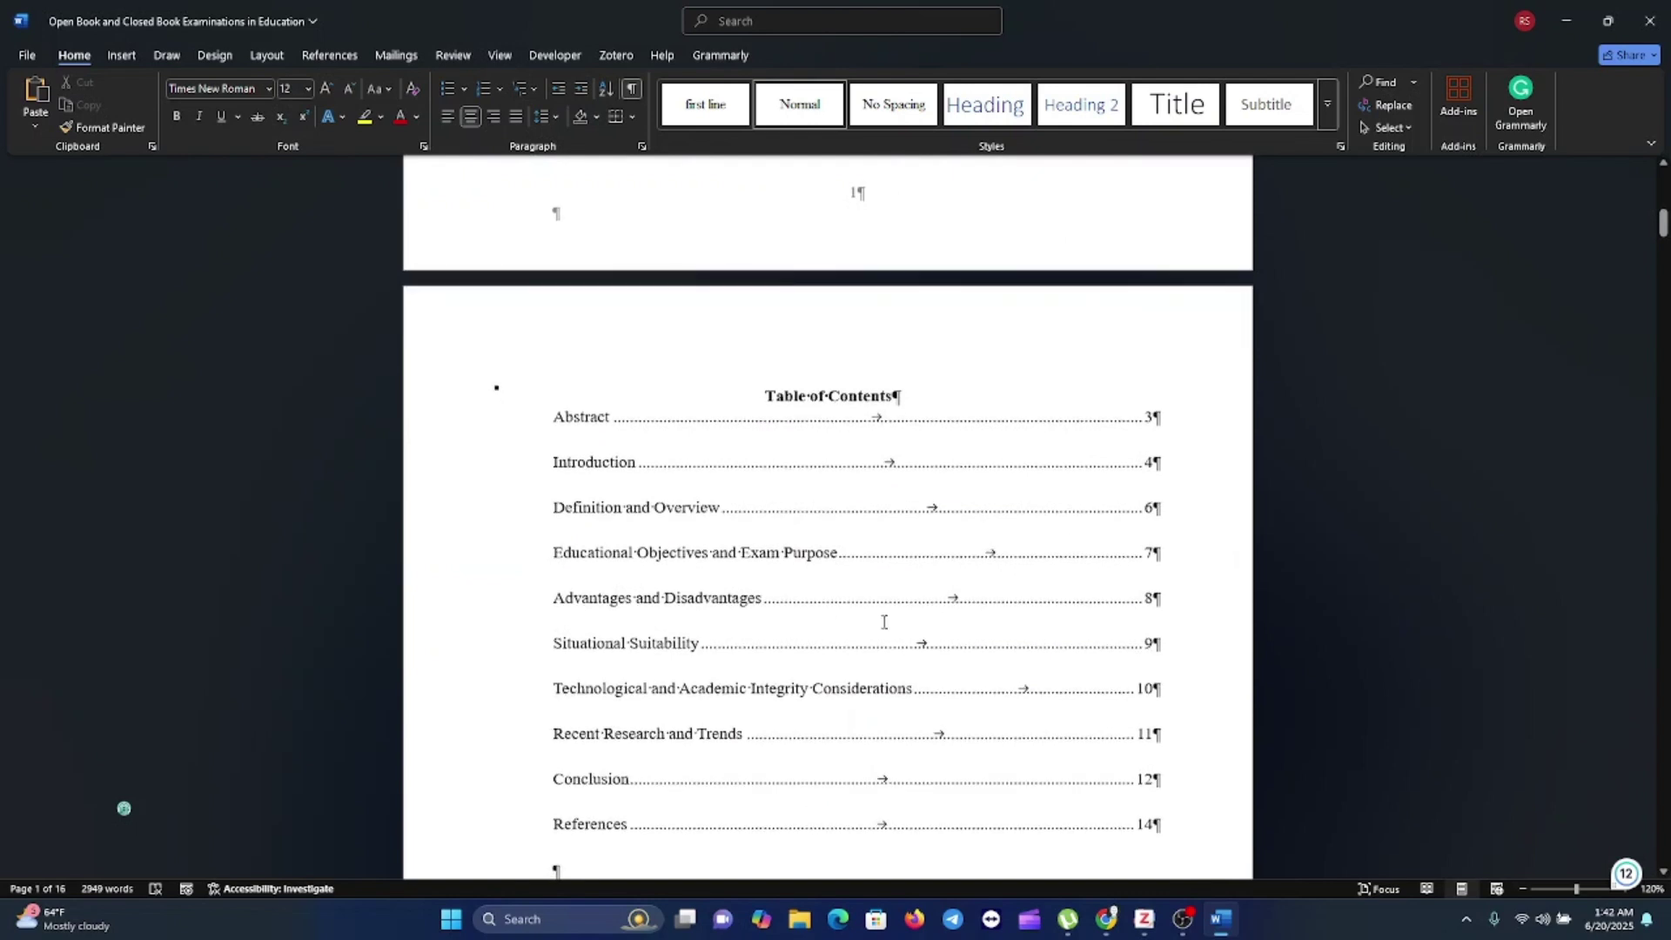
{"action": "scroll", "coordinate": [885, 621], "scroll_direction": "down", "scroll_amount": 5}
{"action": "scroll", "coordinate": [884, 622], "scroll_direction": "down", "scroll_amount": 2}
{"action": "scroll", "coordinate": [884, 621], "scroll_direction": "down", "scroll_amount": 2}
{"action": "mouse_move", "coordinate": [854, 812]}
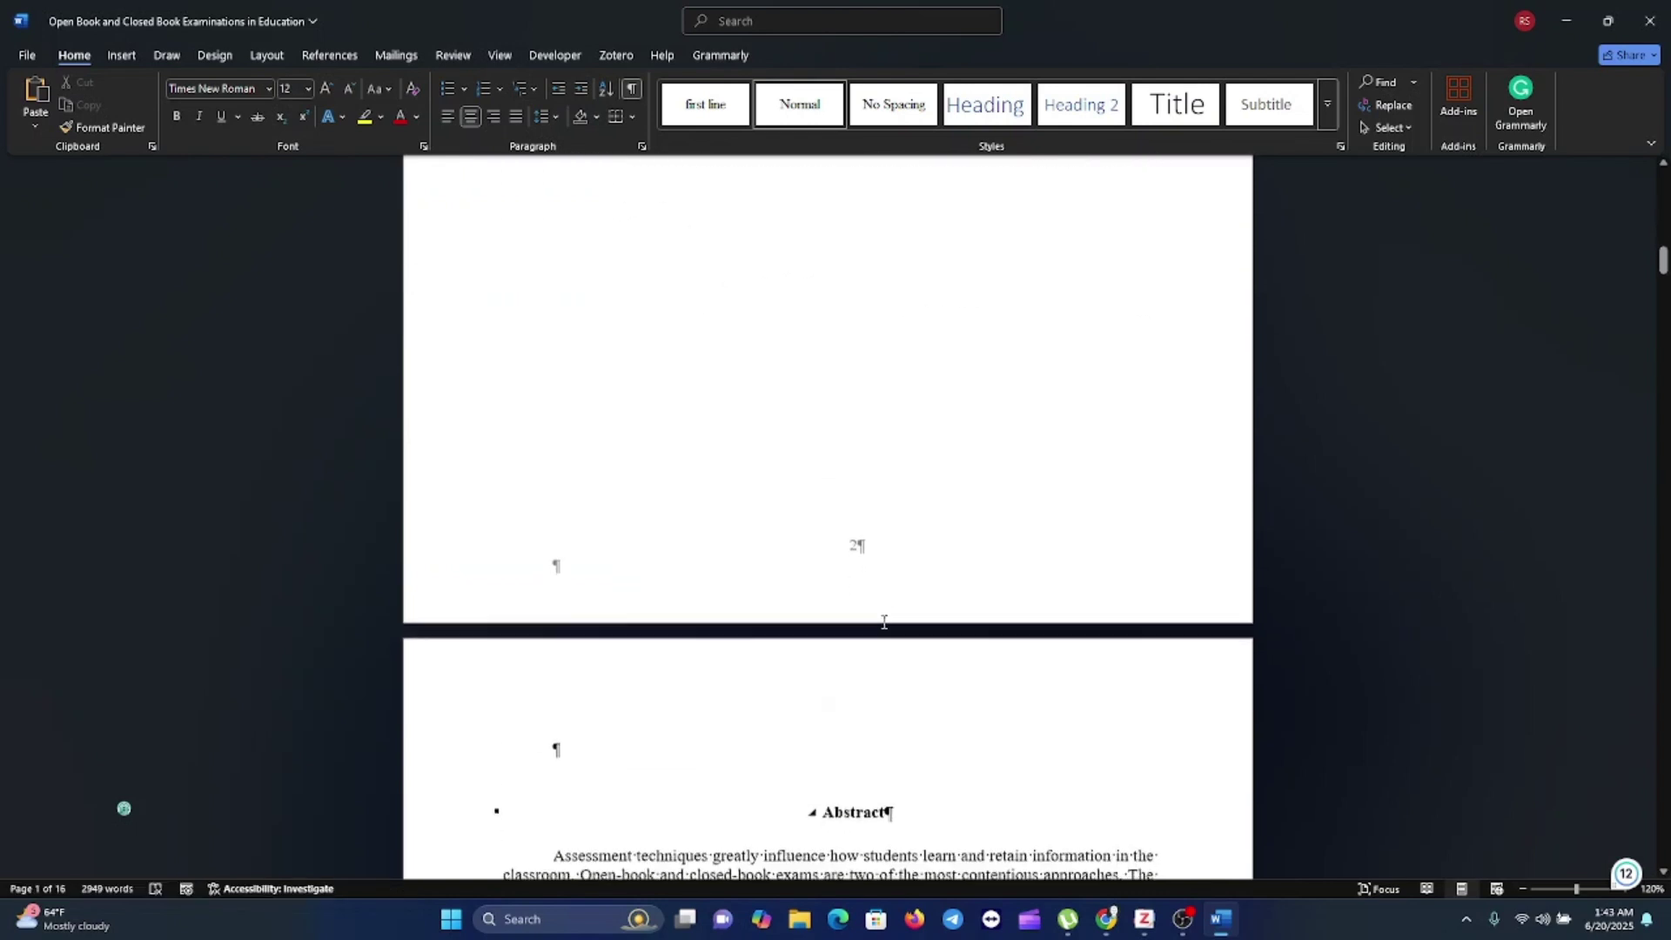
{"action": "scroll", "coordinate": [885, 621], "scroll_direction": "down", "scroll_amount": 3}
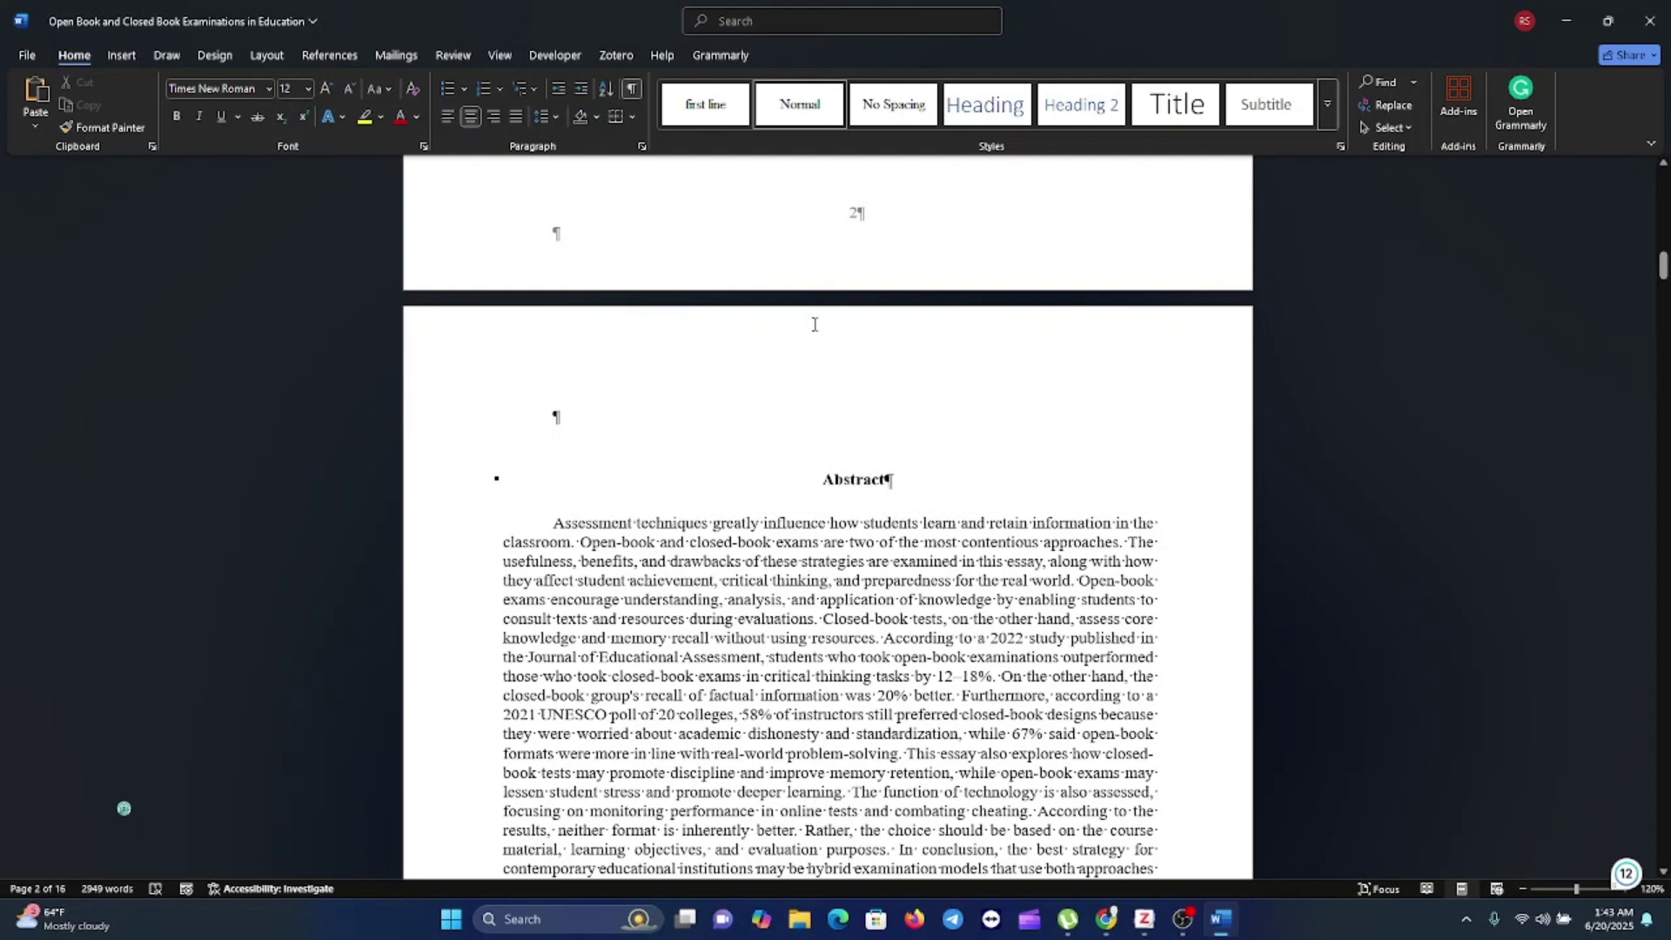
{"action": "left_click", "coordinate": [563, 420]}
{"action": "key", "text": "ctrl+Return"}
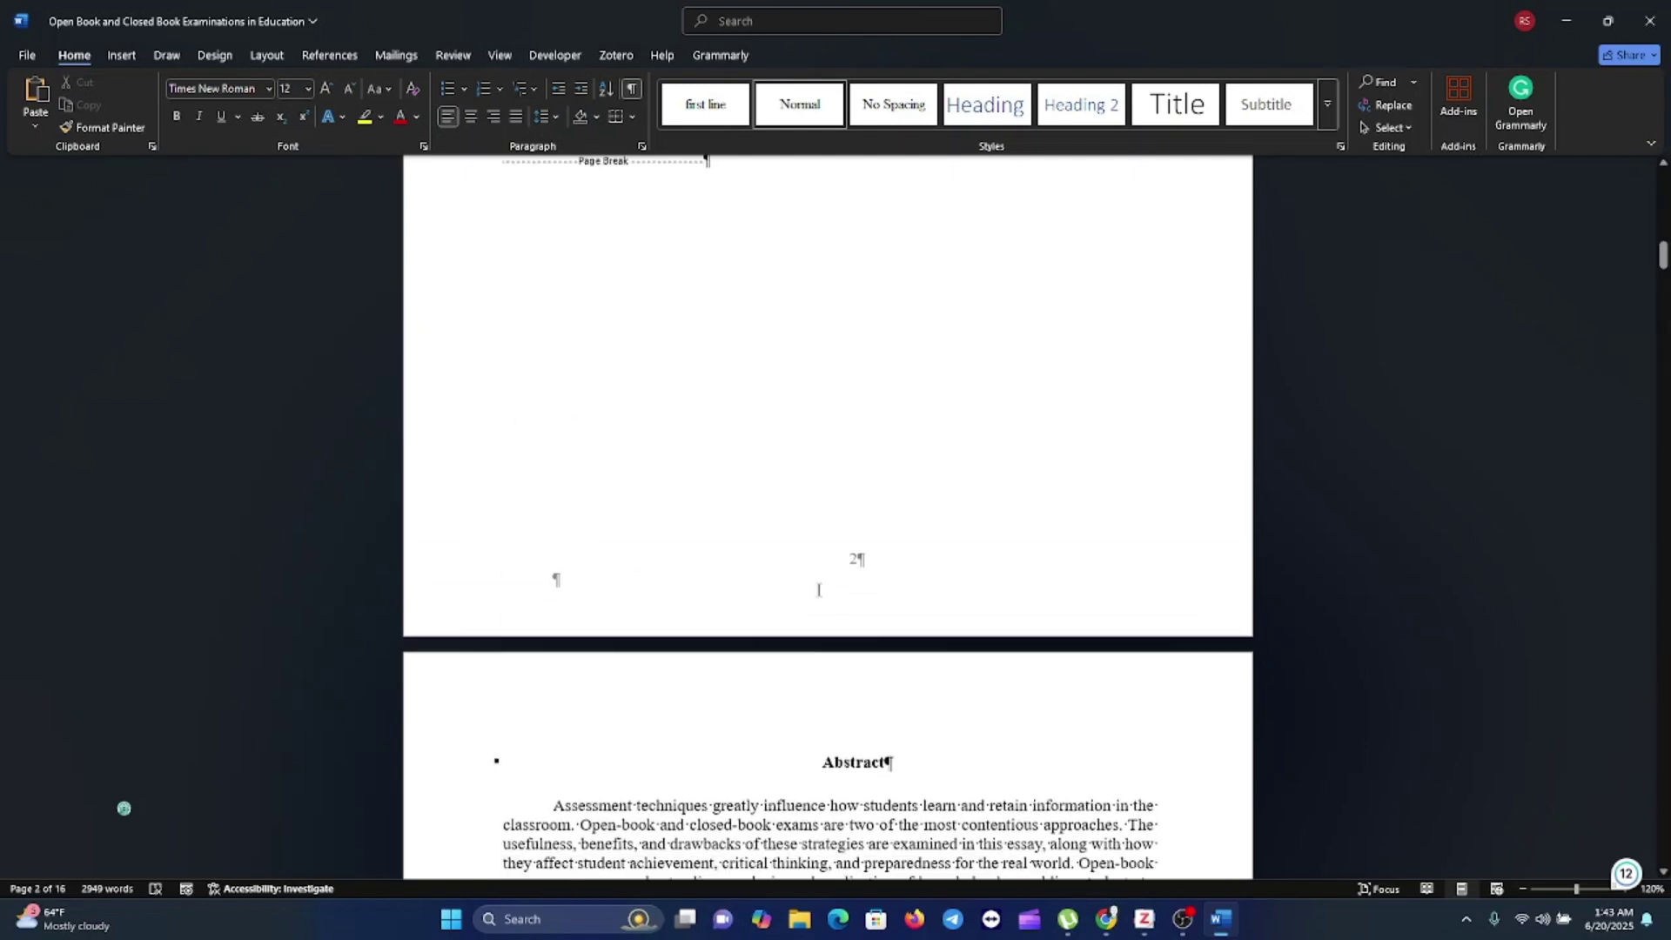
- Remove the blank line above the Introduction heading
{"action": "scroll", "coordinate": [819, 590], "scroll_direction": "down", "scroll_amount": 5}
{"action": "scroll", "coordinate": [818, 590], "scroll_direction": "down", "scroll_amount": 3}
{"action": "scroll", "coordinate": [818, 590], "scroll_direction": "down", "scroll_amount": 2}
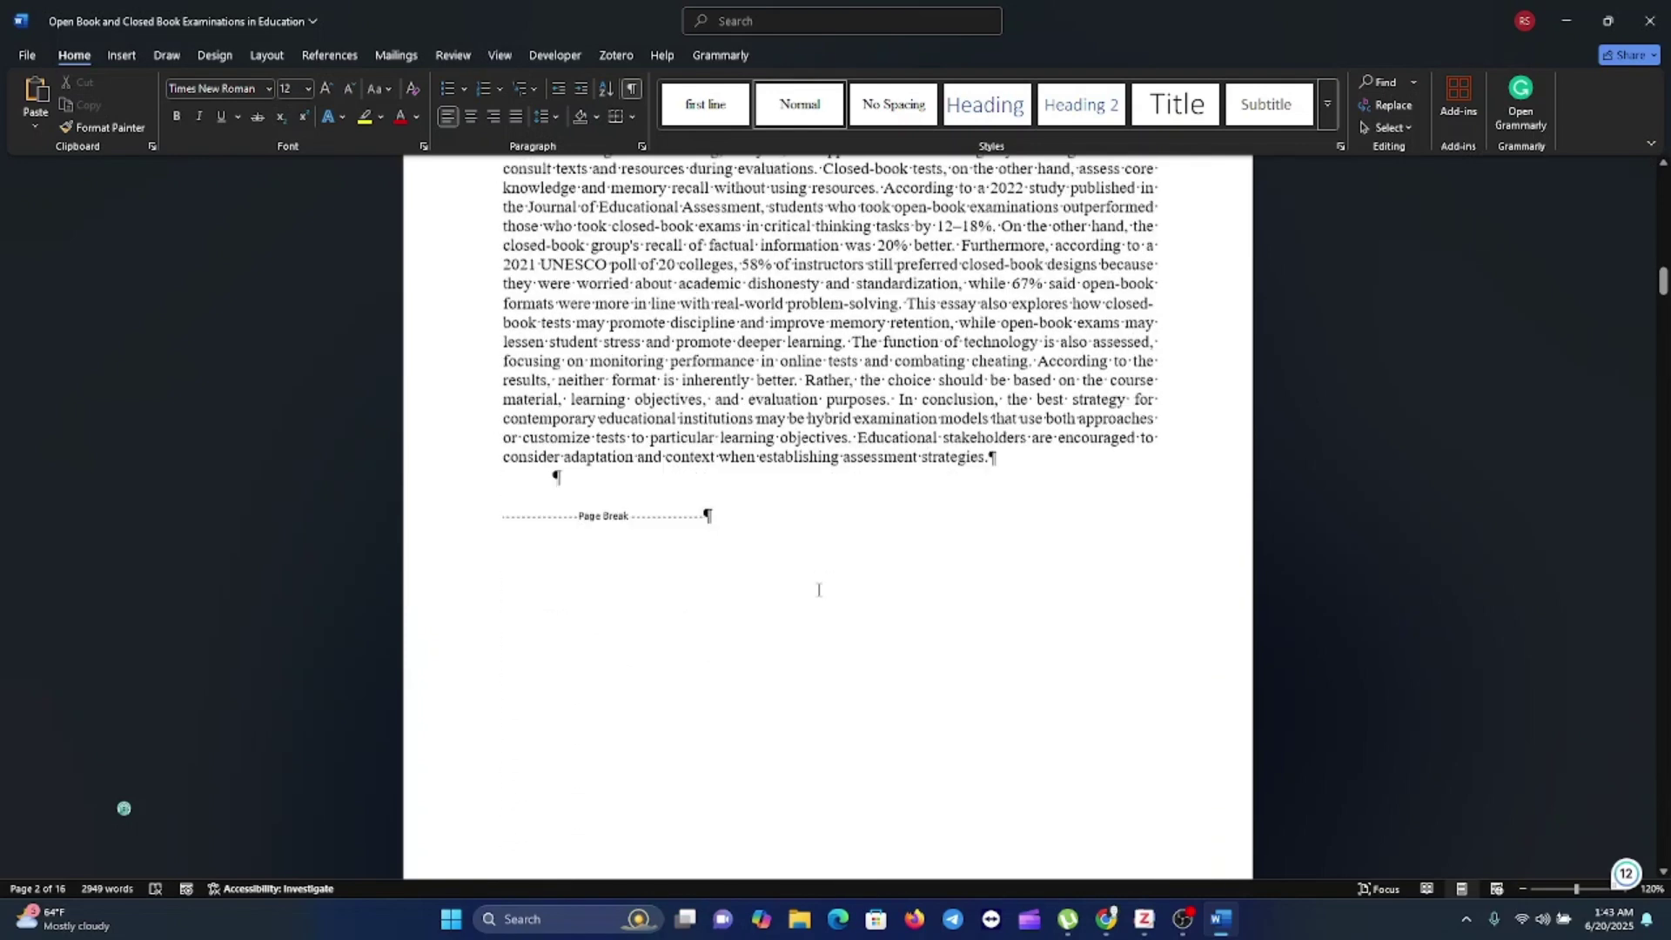
{"action": "scroll", "coordinate": [818, 590], "scroll_direction": "down", "scroll_amount": 5}
{"action": "scroll", "coordinate": [818, 590], "scroll_direction": "down", "scroll_amount": 5}
{"action": "scroll", "coordinate": [818, 590], "scroll_direction": "down", "scroll_amount": 1}
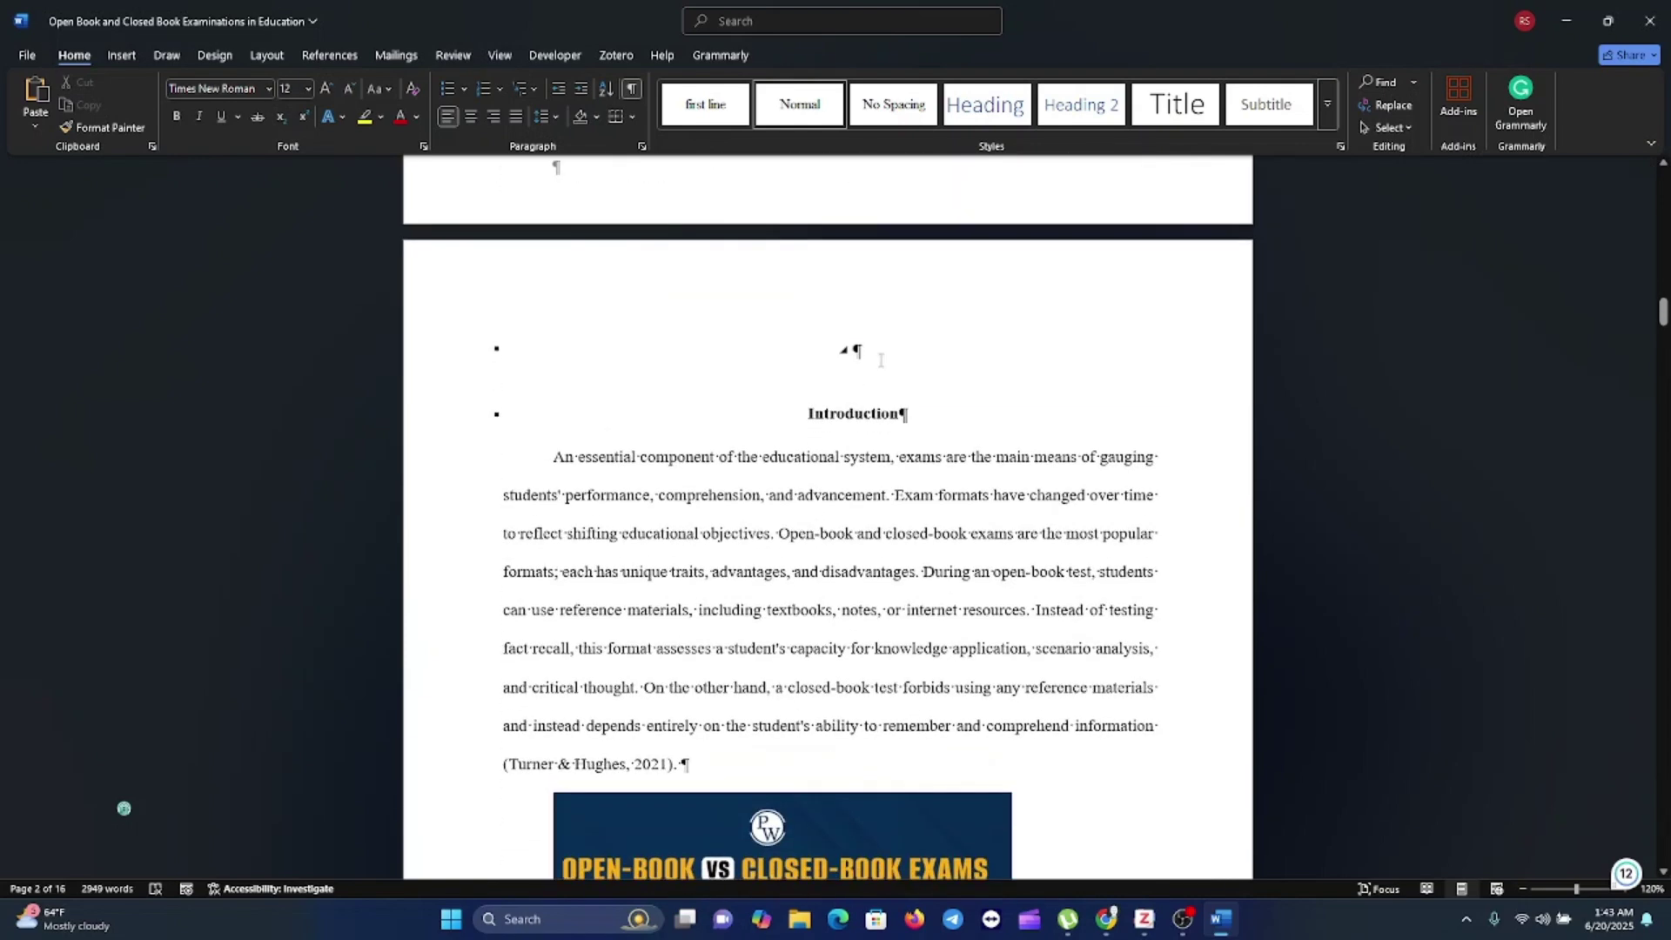
{"action": "left_click", "coordinate": [881, 360]}
{"action": "key", "text": "ctrl+l"}
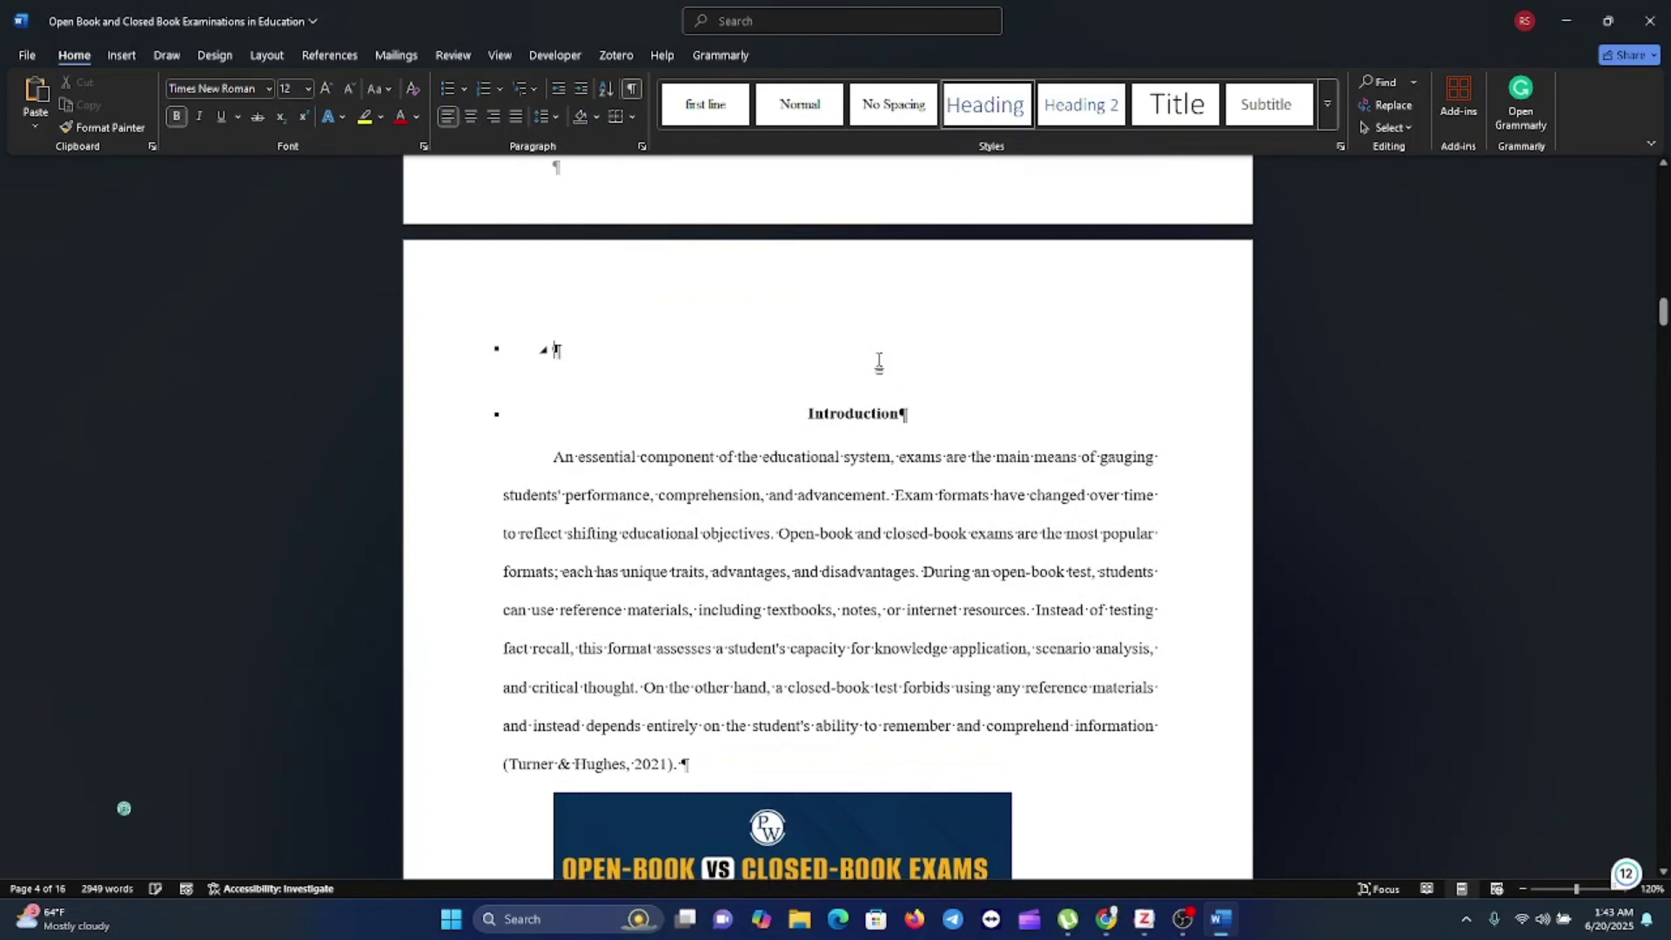
{"action": "key", "text": "BackSpace"}
{"action": "key", "text": "BackSpace"}
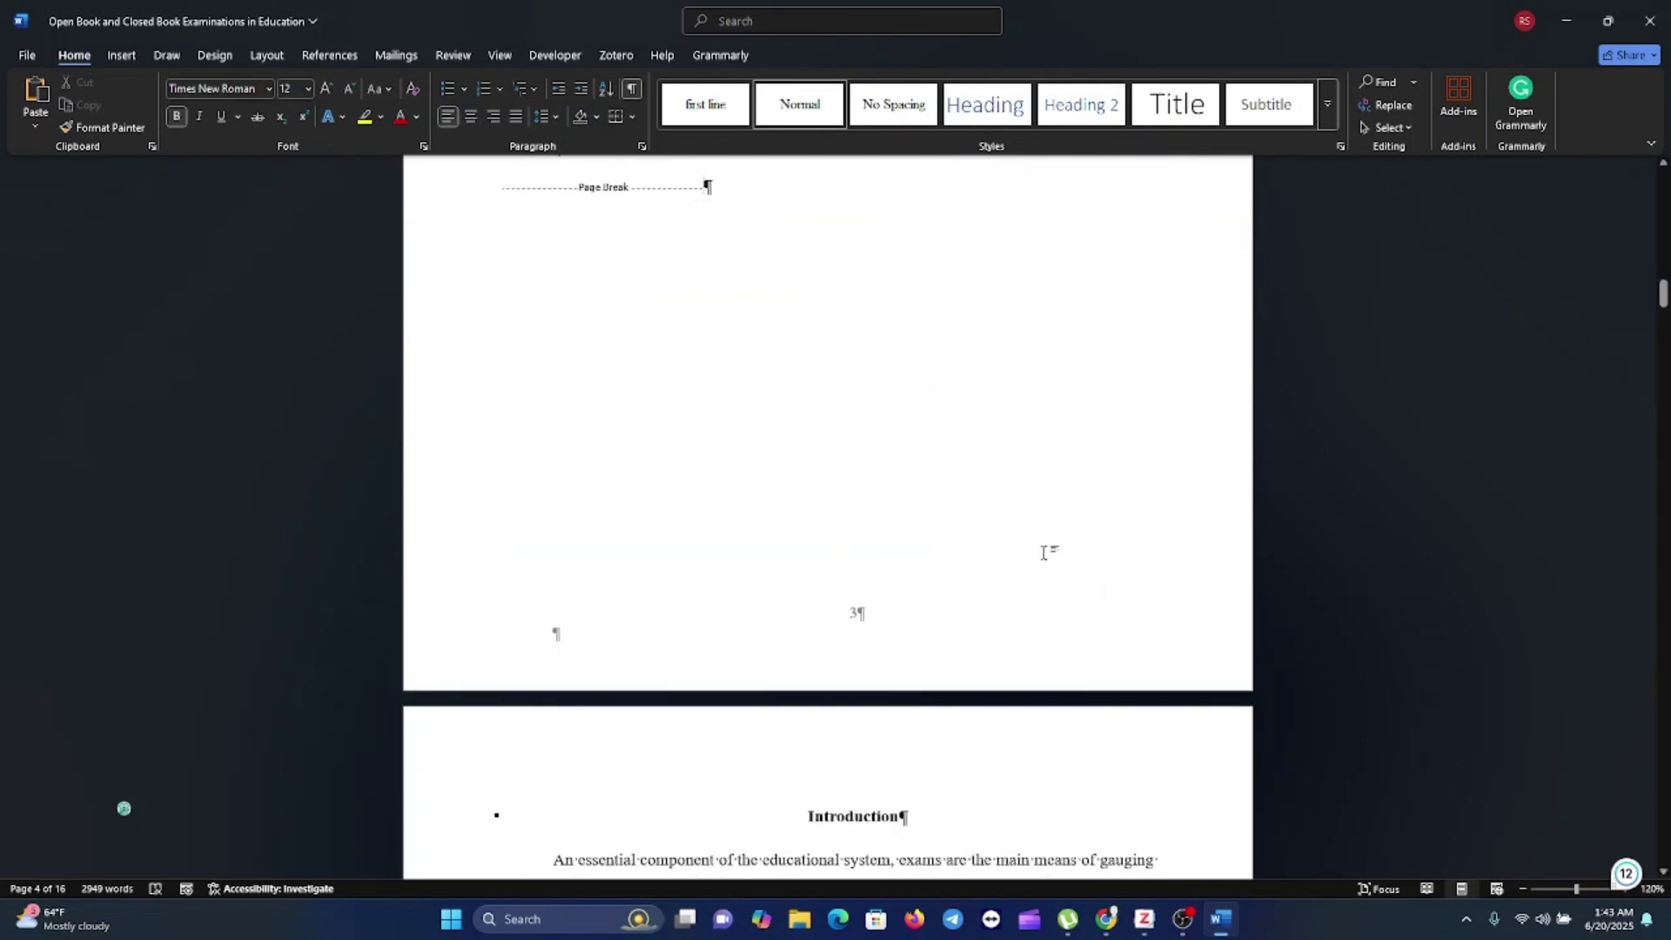
- Delete the empty paragraphs between body paragraphs and before the 'This essay' paragraph
{"action": "scroll", "coordinate": [1045, 552], "scroll_direction": "down", "scroll_amount": 6}
{"action": "scroll", "coordinate": [1046, 552], "scroll_direction": "down", "scroll_amount": 3}
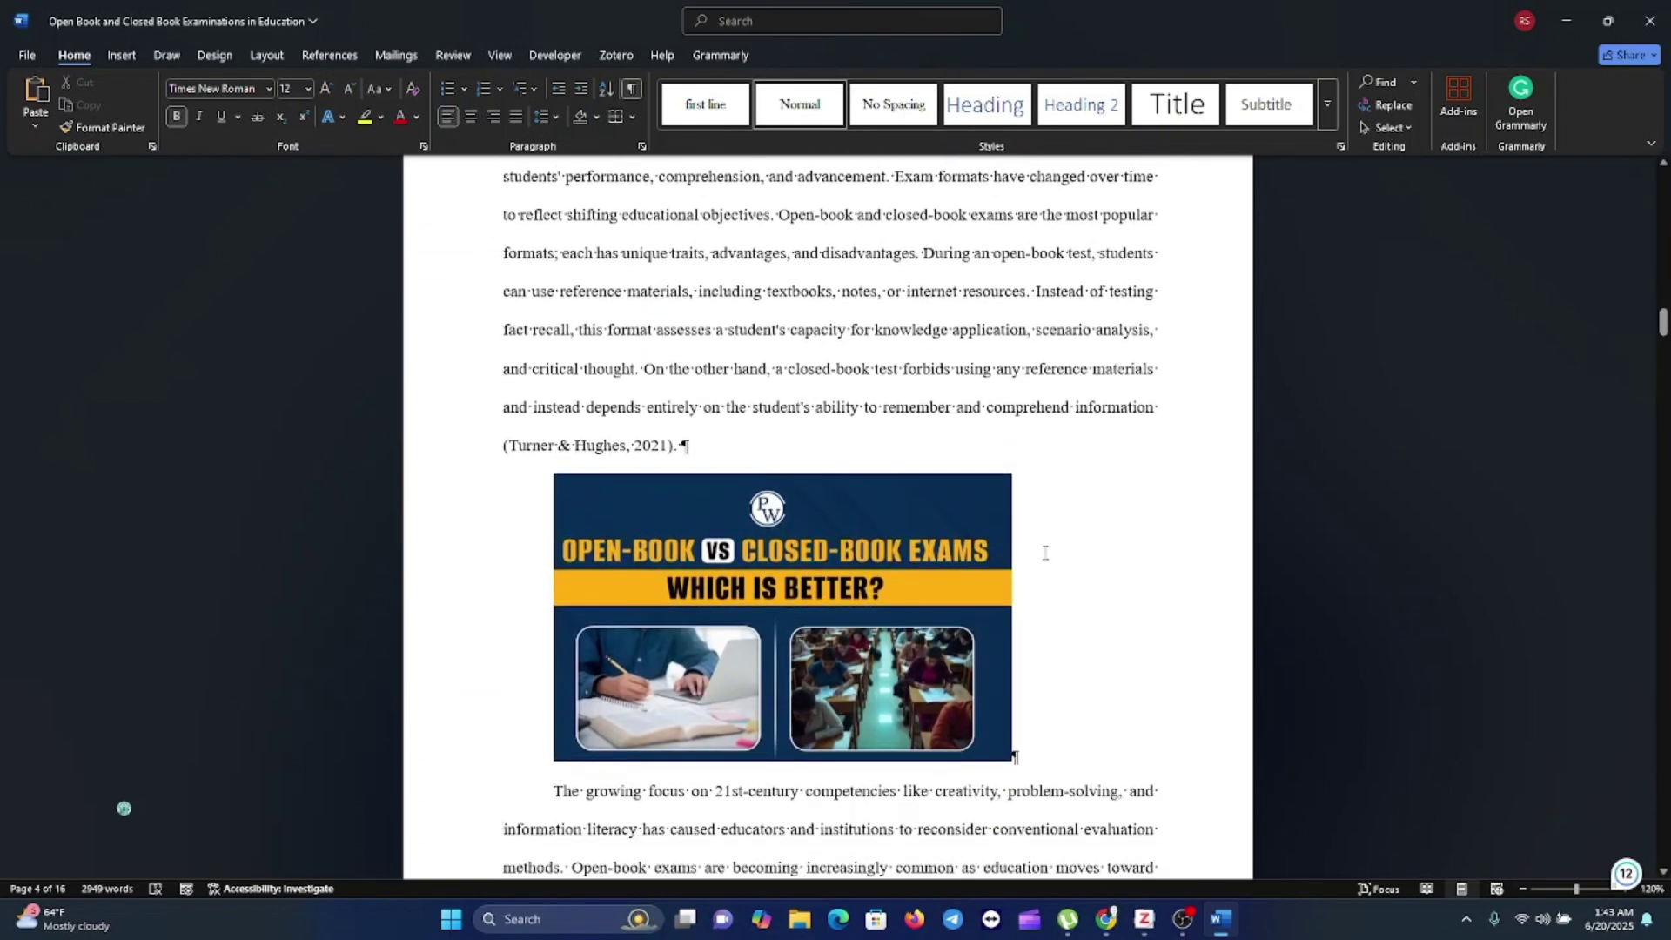
{"action": "scroll", "coordinate": [1045, 553], "scroll_direction": "down", "scroll_amount": 3}
{"action": "scroll", "coordinate": [1045, 554], "scroll_direction": "down", "scroll_amount": 1}
{"action": "scroll", "coordinate": [1046, 557], "scroll_direction": "down", "scroll_amount": 2}
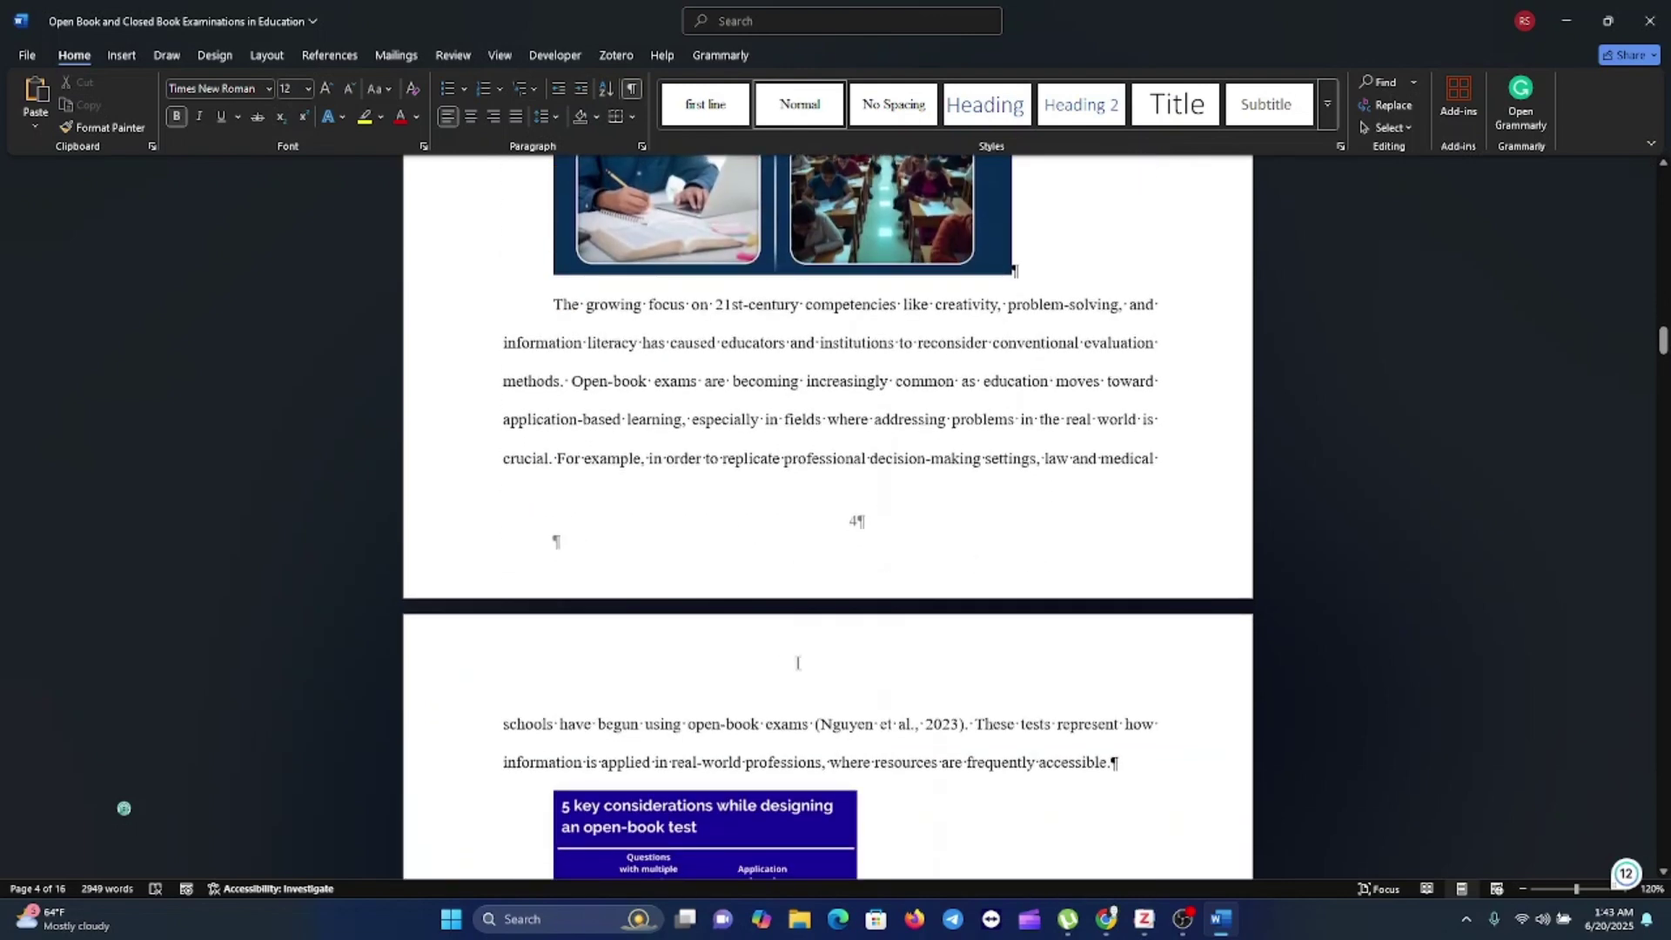
{"action": "scroll", "coordinate": [796, 663], "scroll_direction": "down", "scroll_amount": 3}
{"action": "scroll", "coordinate": [796, 666], "scroll_direction": "down", "scroll_amount": 2}
{"action": "scroll", "coordinate": [740, 653], "scroll_direction": "down", "scroll_amount": 2}
{"action": "scroll", "coordinate": [617, 624], "scroll_direction": "down", "scroll_amount": 3}
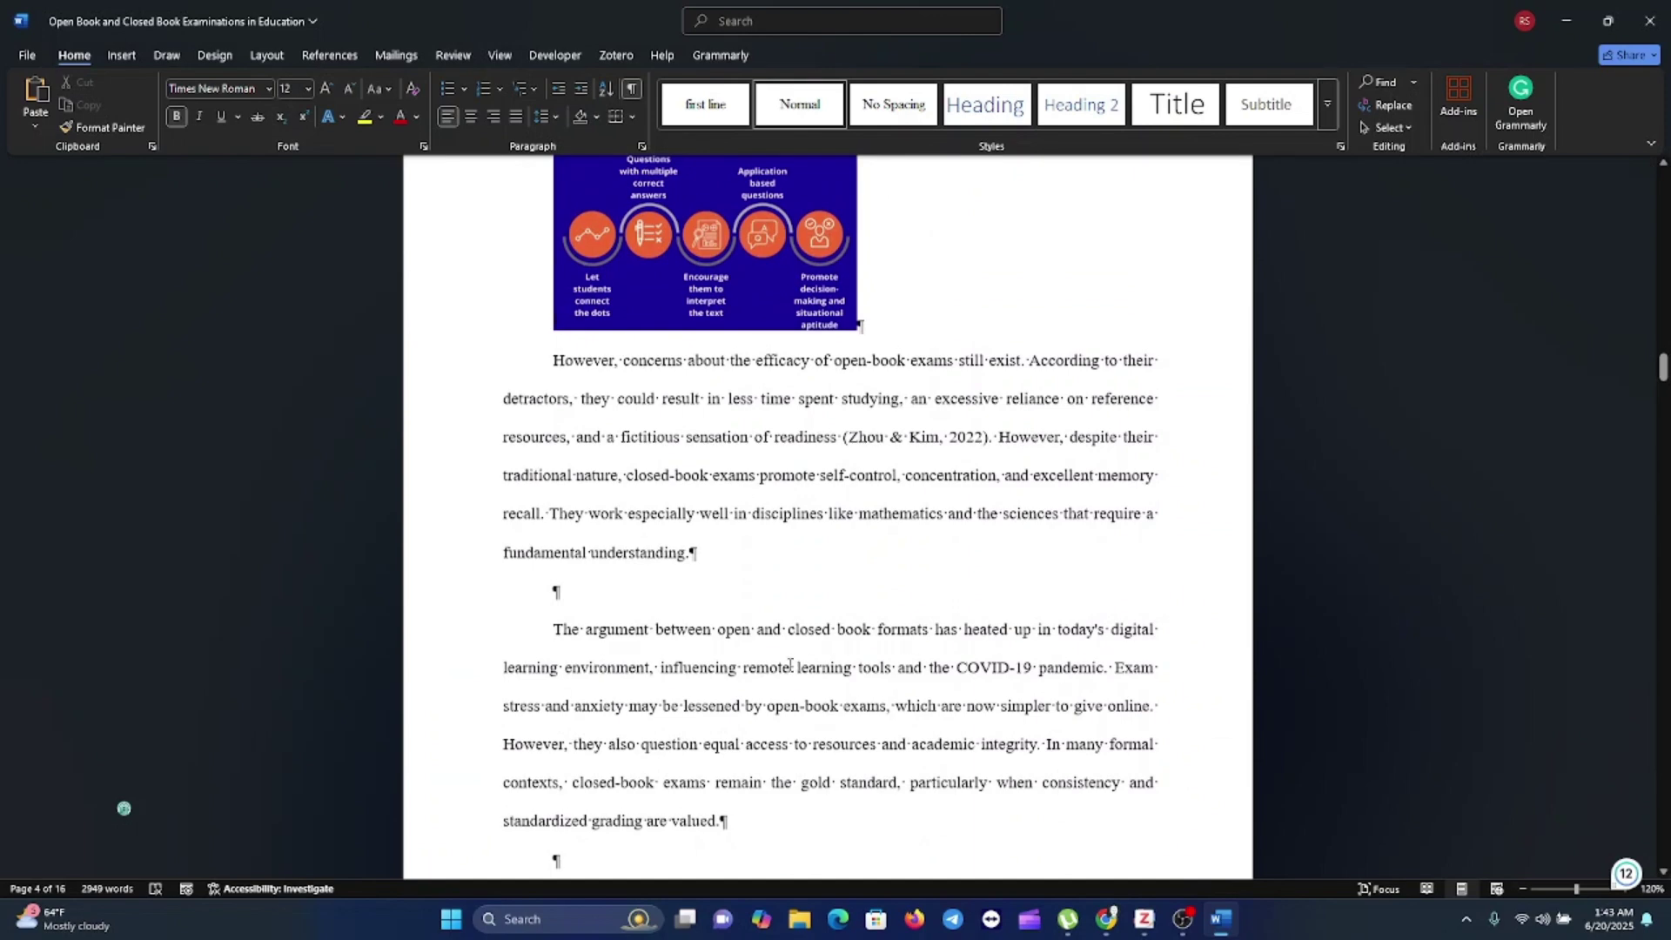
{"action": "left_click", "coordinate": [583, 589]}
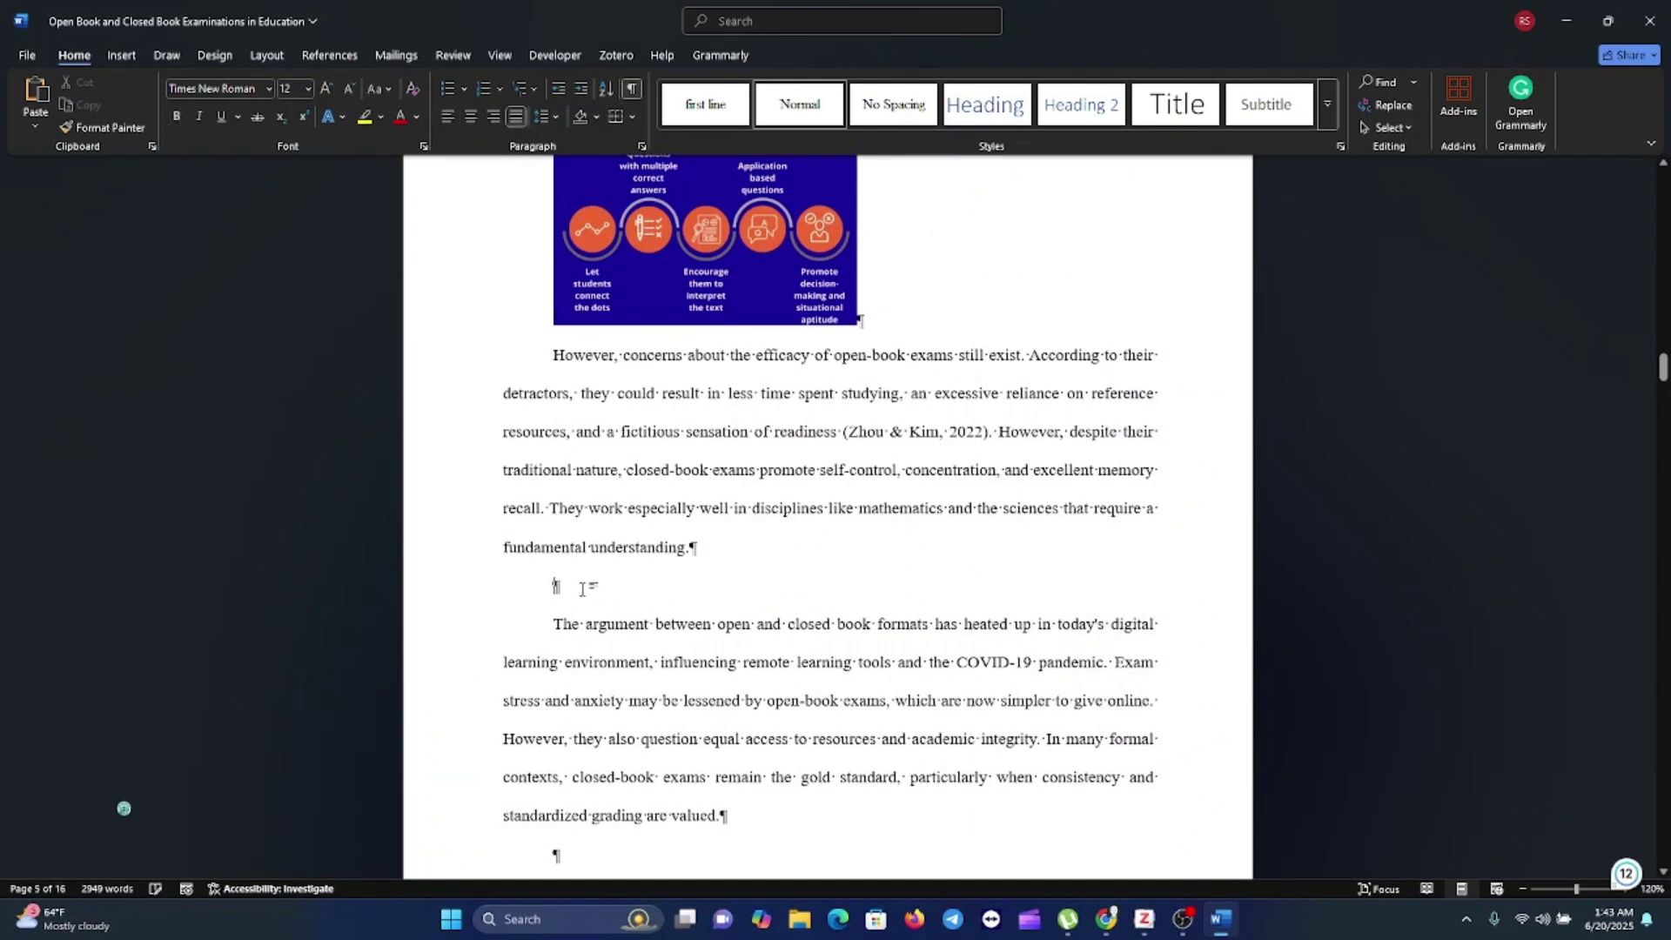
{"action": "key", "text": "BackSpace"}
{"action": "key", "text": "BackSpace"}
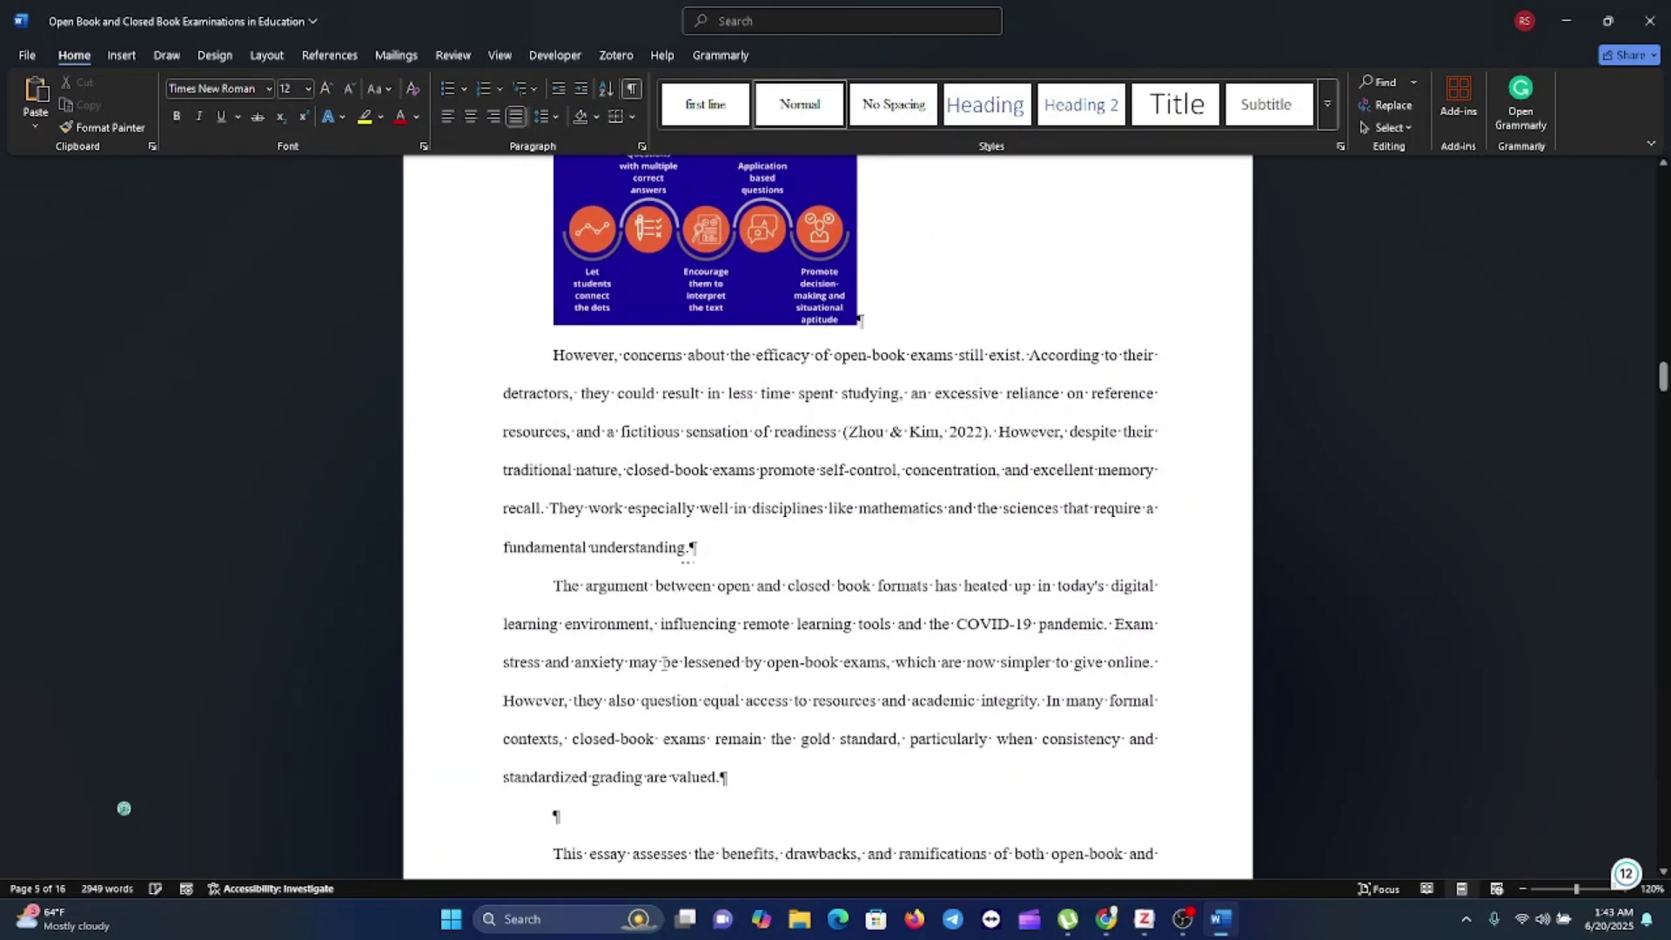
{"action": "scroll", "coordinate": [635, 662], "scroll_direction": "down", "scroll_amount": 1}
{"action": "scroll", "coordinate": [607, 659], "scroll_direction": "down", "scroll_amount": 1}
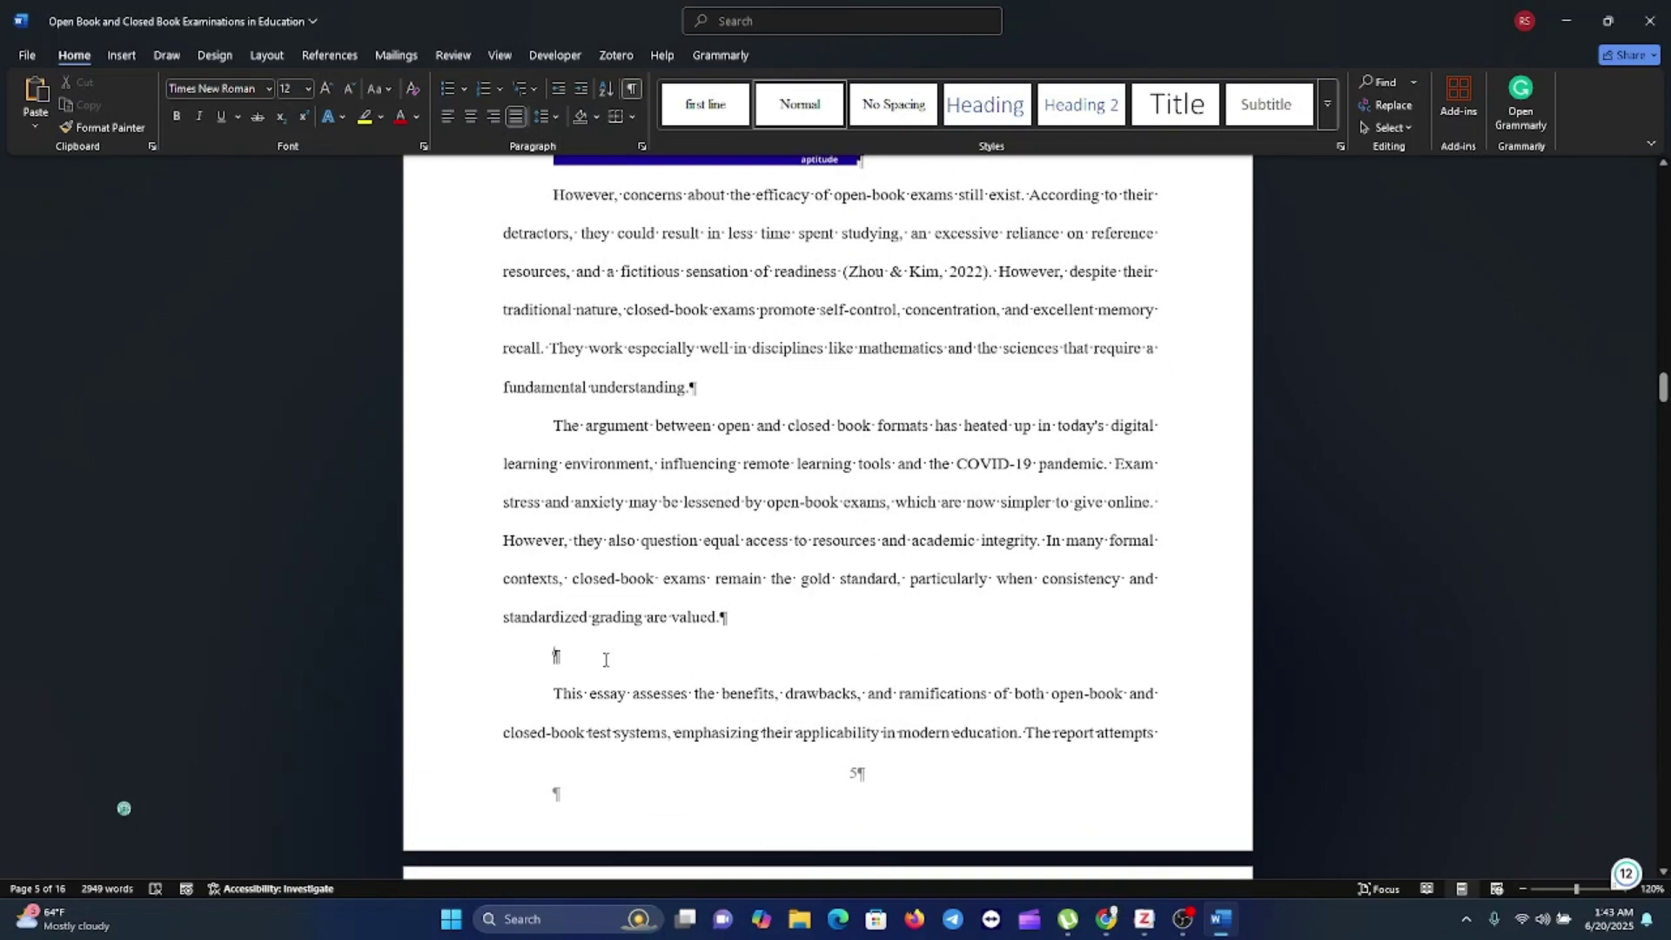
{"action": "key", "text": "BackSpace"}
{"action": "key", "text": "BackSpace"}
- Delete the blank lines above 'Definition and Overview' and after the sciences sentence
{"action": "scroll", "coordinate": [606, 659], "scroll_direction": "down", "scroll_amount": 2}
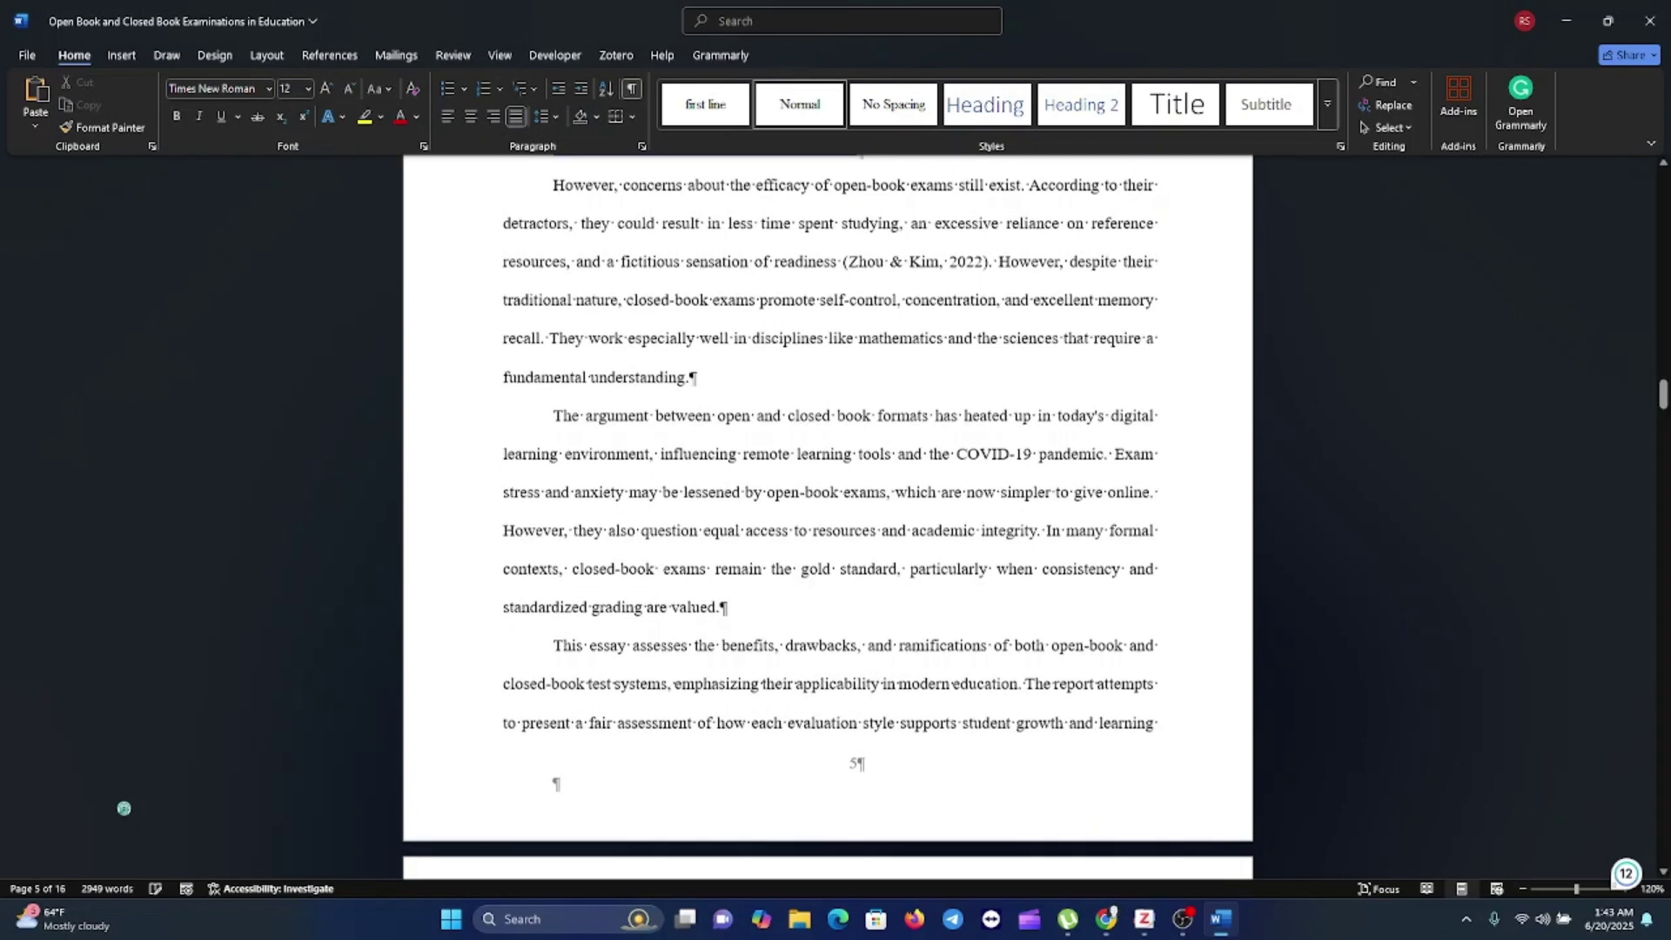
{"action": "scroll", "coordinate": [606, 660], "scroll_direction": "down", "scroll_amount": 2}
{"action": "scroll", "coordinate": [563, 664], "scroll_direction": "down", "scroll_amount": 2}
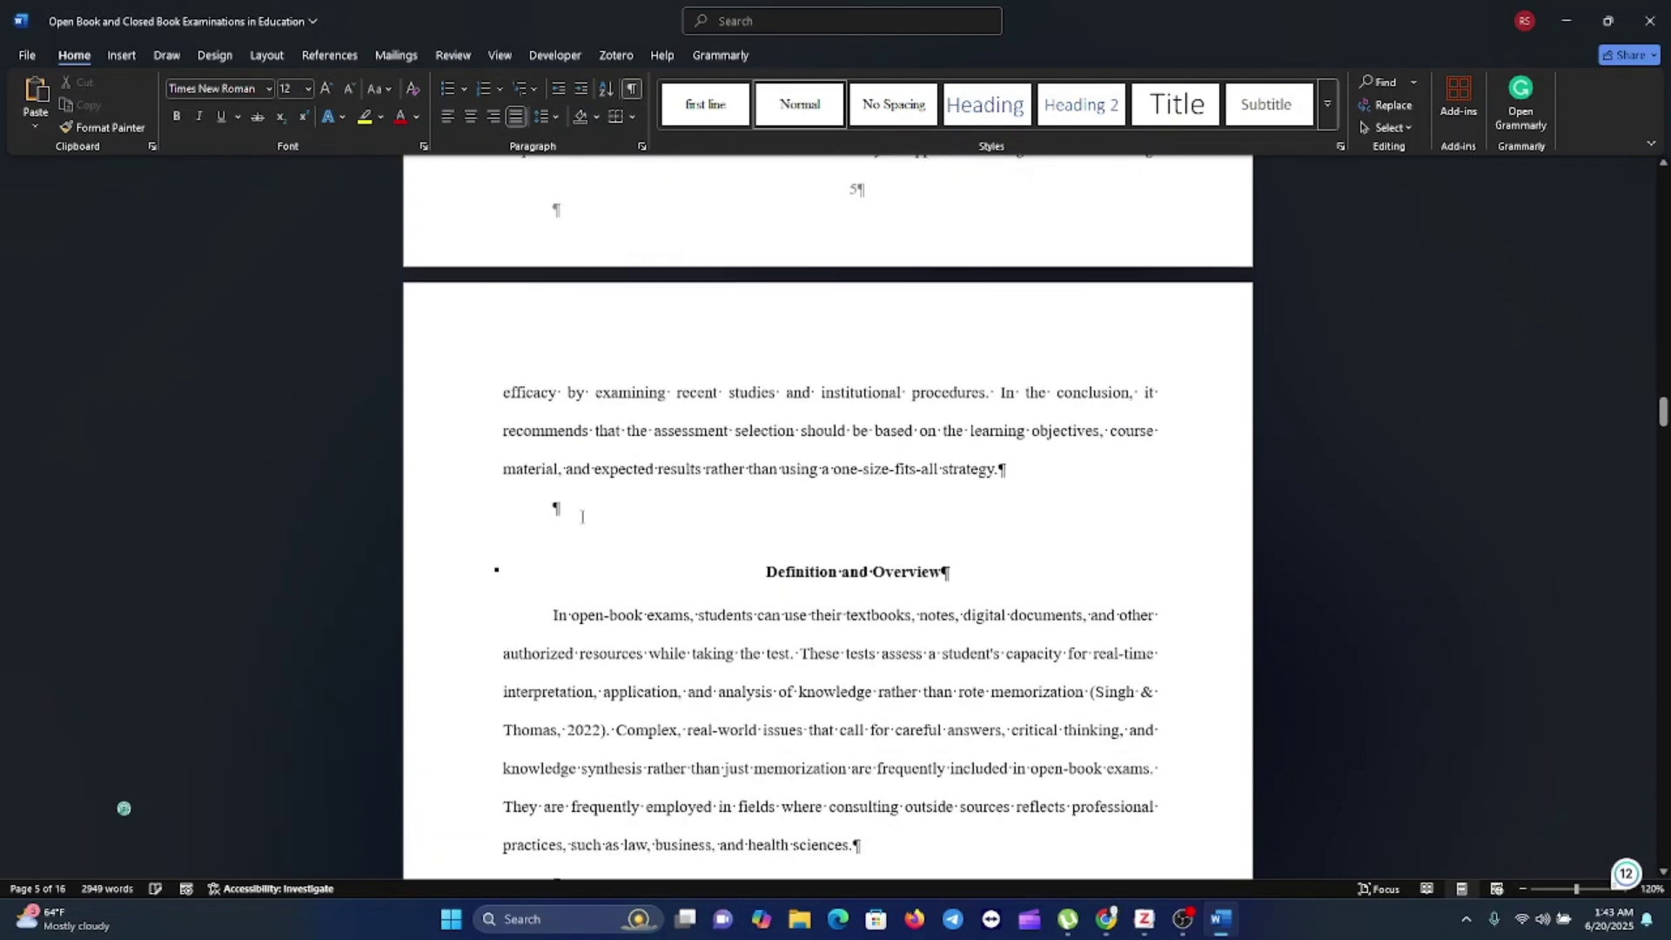
{"action": "key", "text": "BackSpace"}
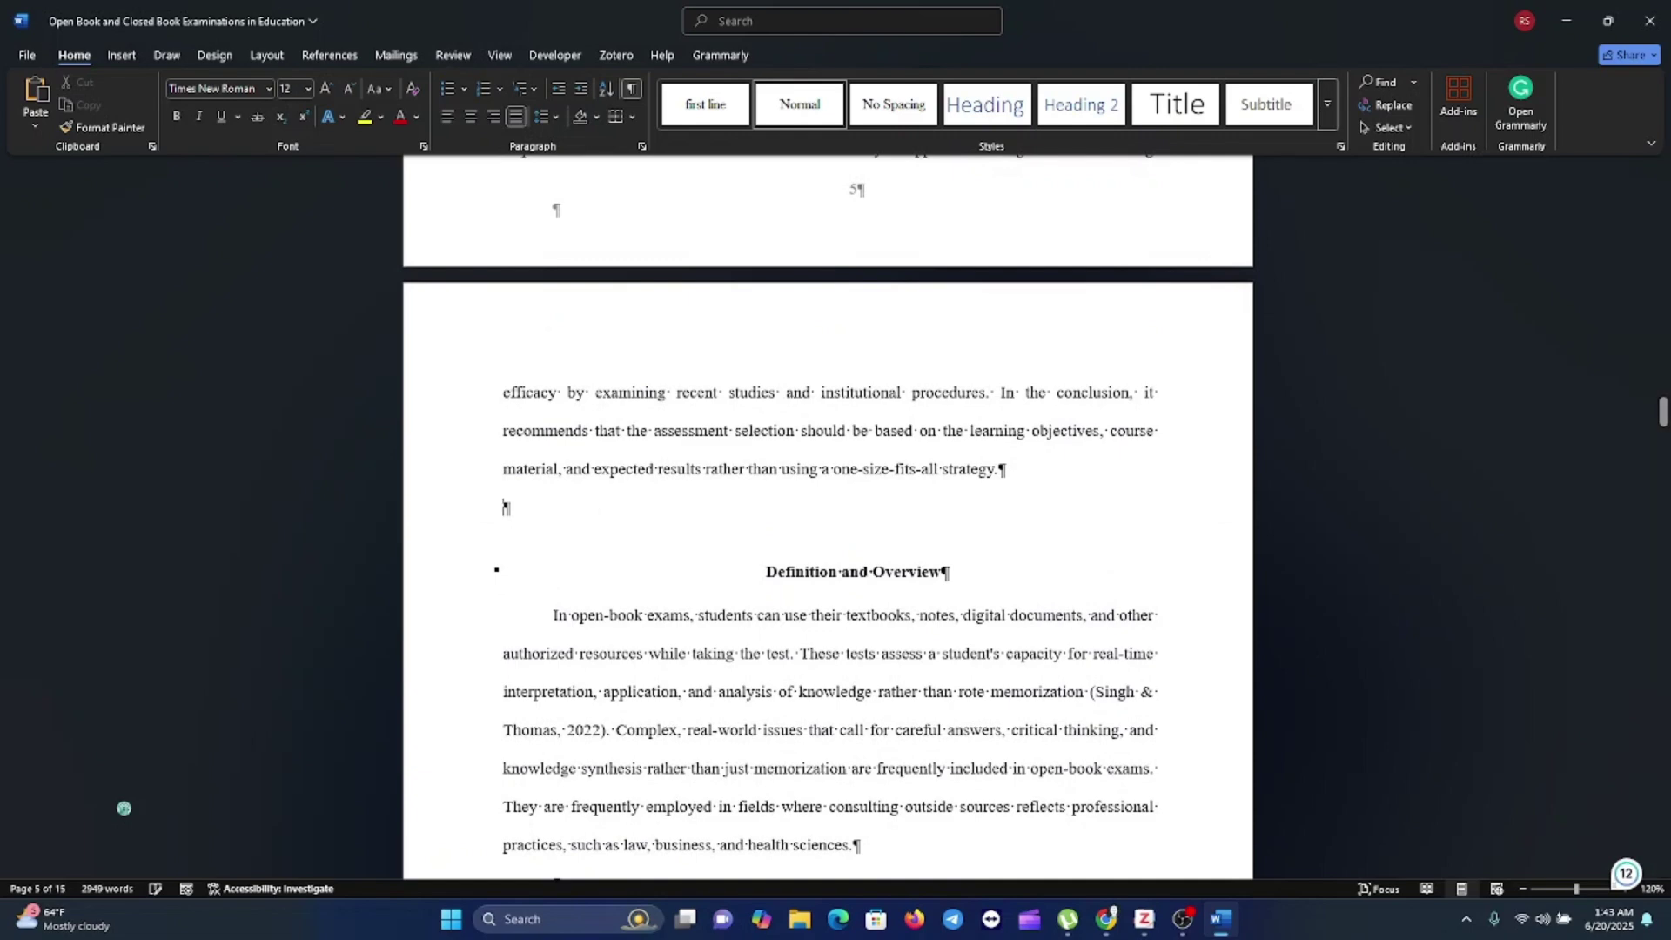
{"action": "key", "text": "BackSpace"}
{"action": "scroll", "coordinate": [581, 510], "scroll_direction": "down", "scroll_amount": 3}
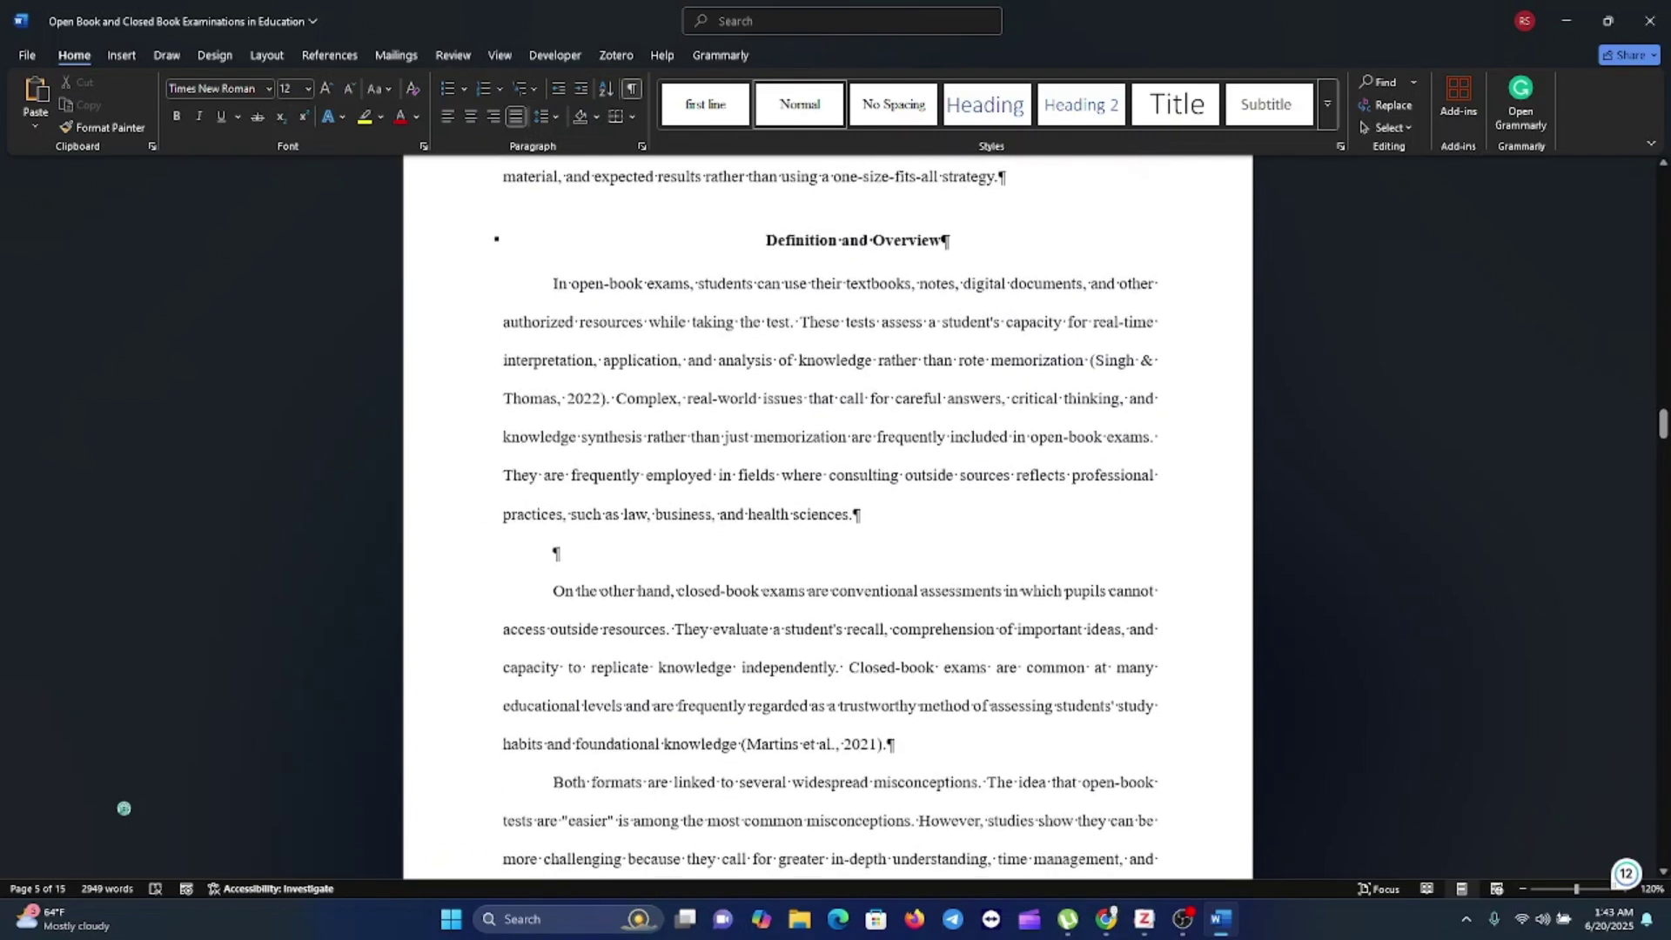
{"action": "left_click", "coordinate": [559, 557]}
{"action": "key", "text": "BackSpace"}
- Review the body sections, then scroll back up to the Table of Contents page
{"action": "scroll", "coordinate": [768, 616], "scroll_direction": "down", "scroll_amount": 1}
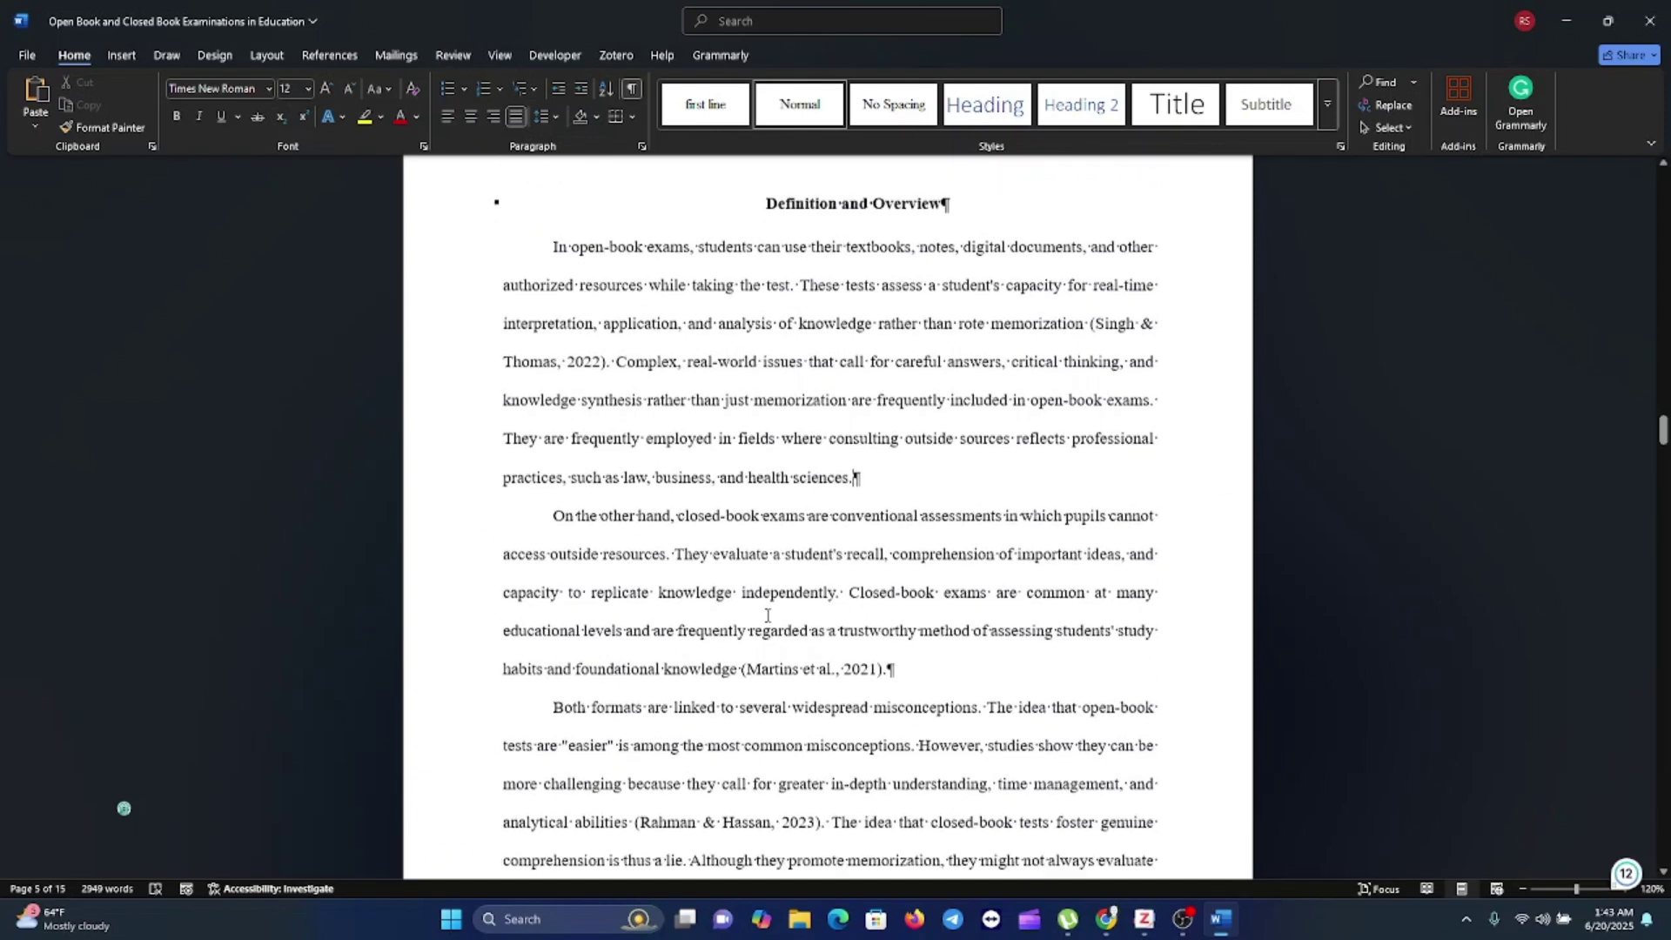
{"action": "scroll", "coordinate": [768, 615], "scroll_direction": "down", "scroll_amount": 5}
{"action": "scroll", "coordinate": [768, 615], "scroll_direction": "down", "scroll_amount": 3}
{"action": "scroll", "coordinate": [767, 616], "scroll_direction": "down", "scroll_amount": 1}
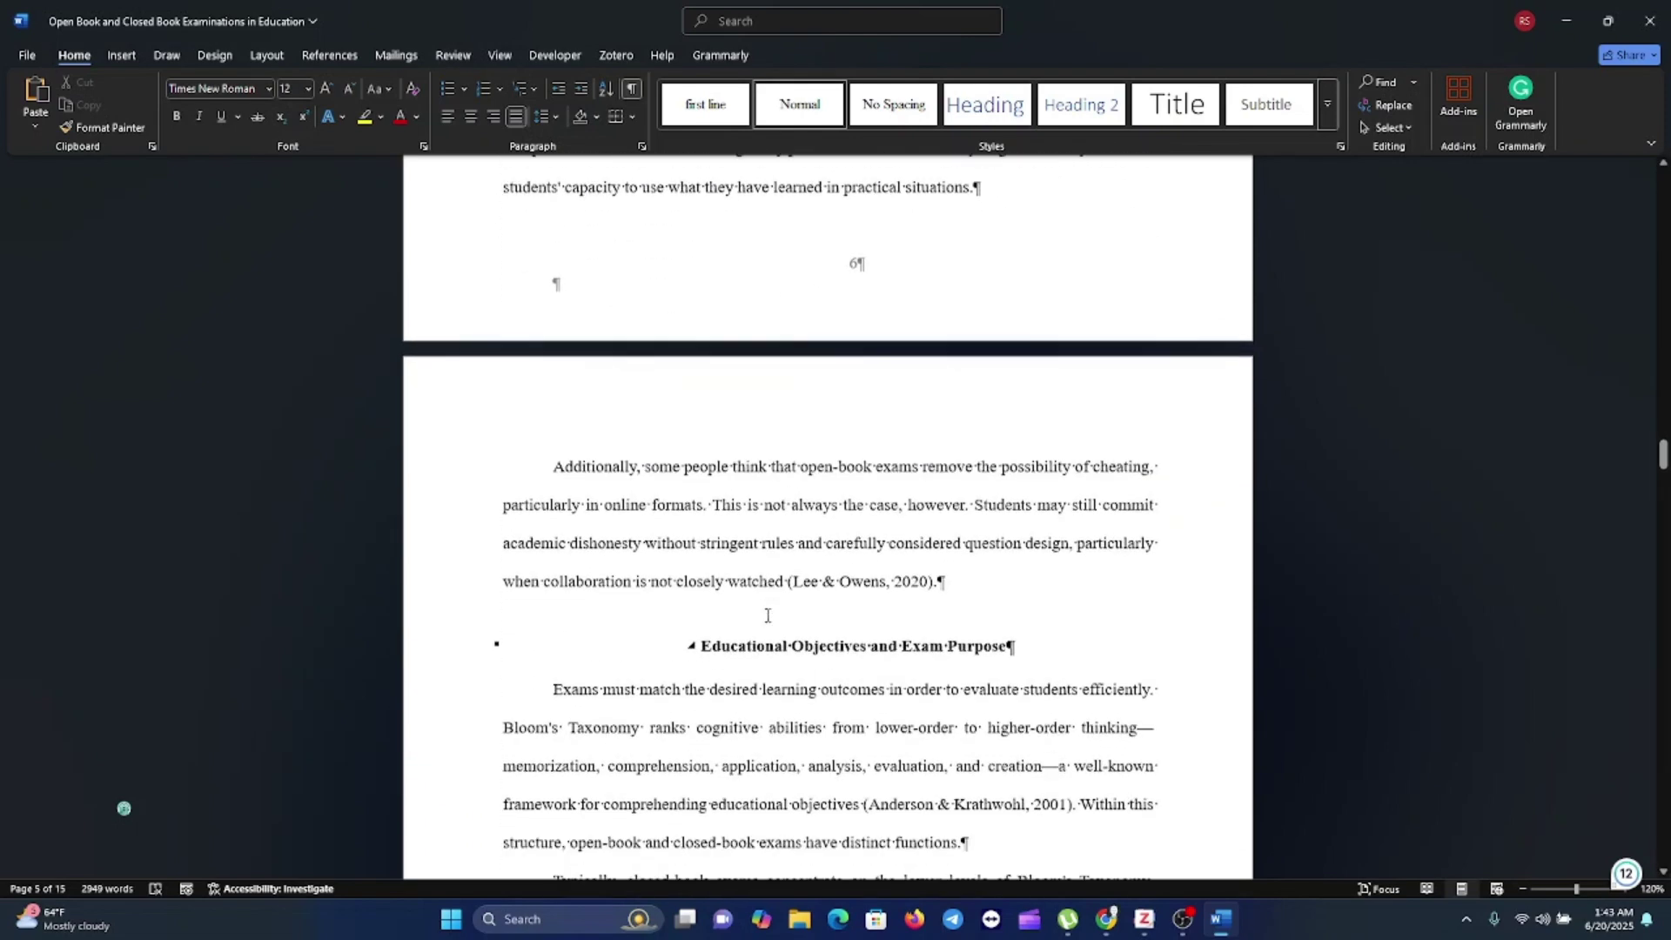
{"action": "scroll", "coordinate": [768, 615], "scroll_direction": "down", "scroll_amount": 4}
{"action": "scroll", "coordinate": [768, 616], "scroll_direction": "down", "scroll_amount": 3}
{"action": "scroll", "coordinate": [768, 615], "scroll_direction": "down", "scroll_amount": 4}
{"action": "scroll", "coordinate": [768, 615], "scroll_direction": "down", "scroll_amount": 4}
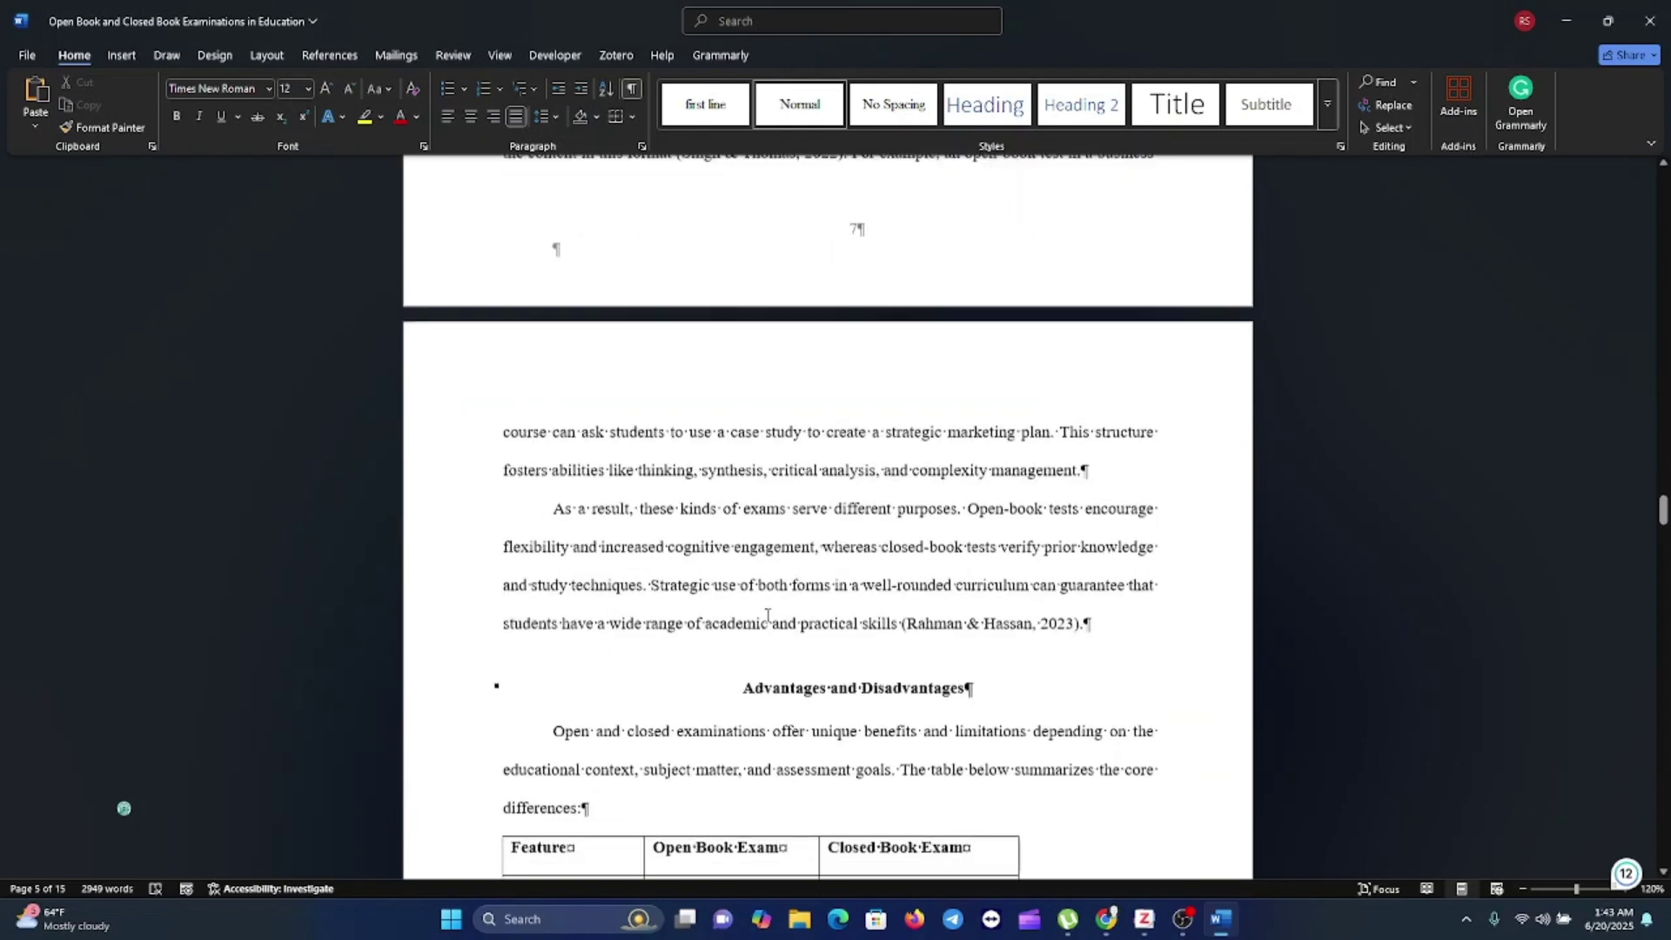
{"action": "scroll", "coordinate": [768, 616], "scroll_direction": "down", "scroll_amount": 4}
{"action": "scroll", "coordinate": [768, 616], "scroll_direction": "down", "scroll_amount": 1}
{"action": "scroll", "coordinate": [767, 616], "scroll_direction": "down", "scroll_amount": 3}
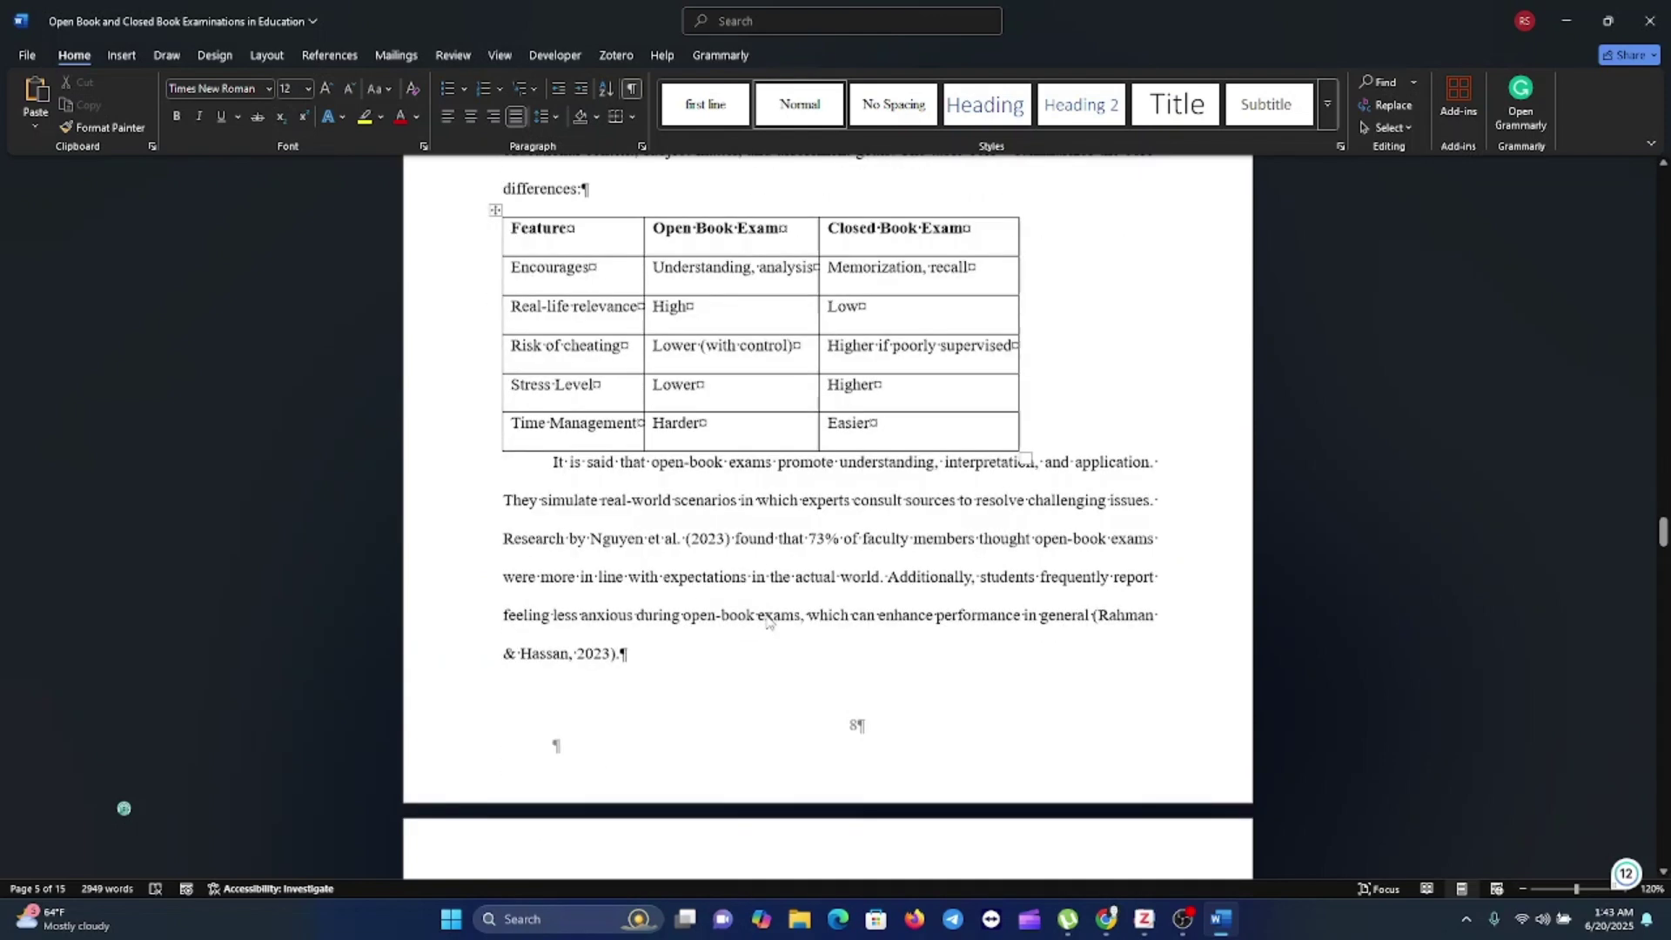
{"action": "scroll", "coordinate": [768, 620], "scroll_direction": "down", "scroll_amount": 3}
{"action": "scroll", "coordinate": [767, 619], "scroll_direction": "down", "scroll_amount": 1}
{"action": "scroll", "coordinate": [768, 620], "scroll_direction": "down", "scroll_amount": 2}
{"action": "scroll", "coordinate": [767, 615], "scroll_direction": "down", "scroll_amount": 1}
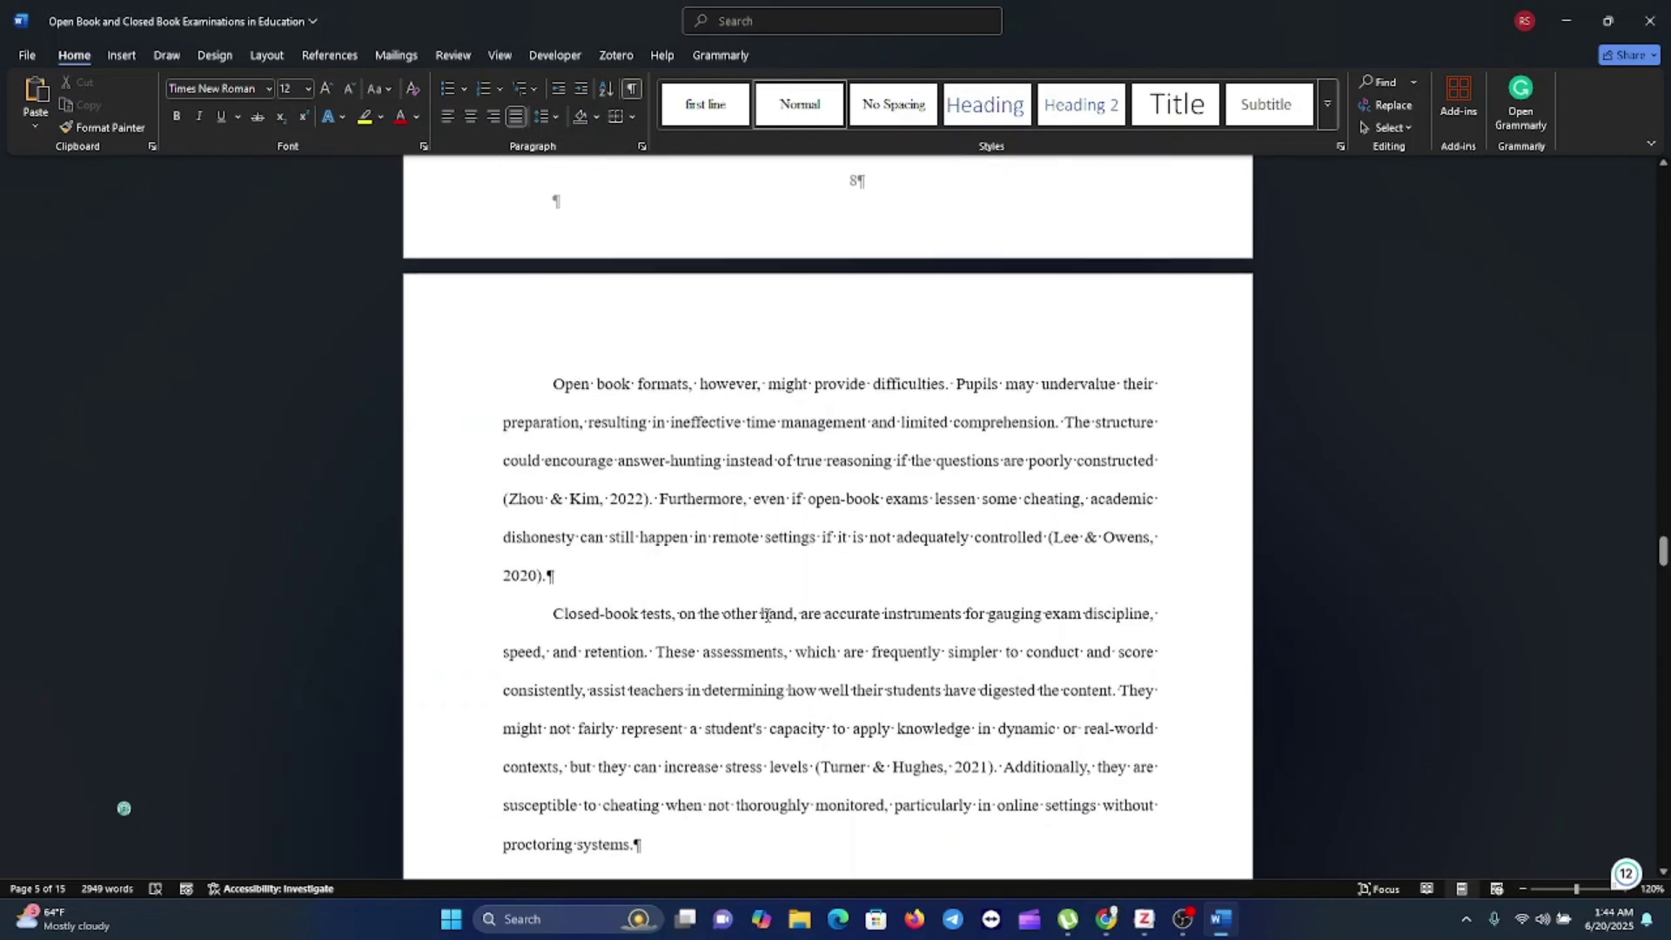
{"action": "scroll", "coordinate": [767, 615], "scroll_direction": "up", "scroll_amount": 10}
{"action": "scroll", "coordinate": [768, 616], "scroll_direction": "up", "scroll_amount": 10}
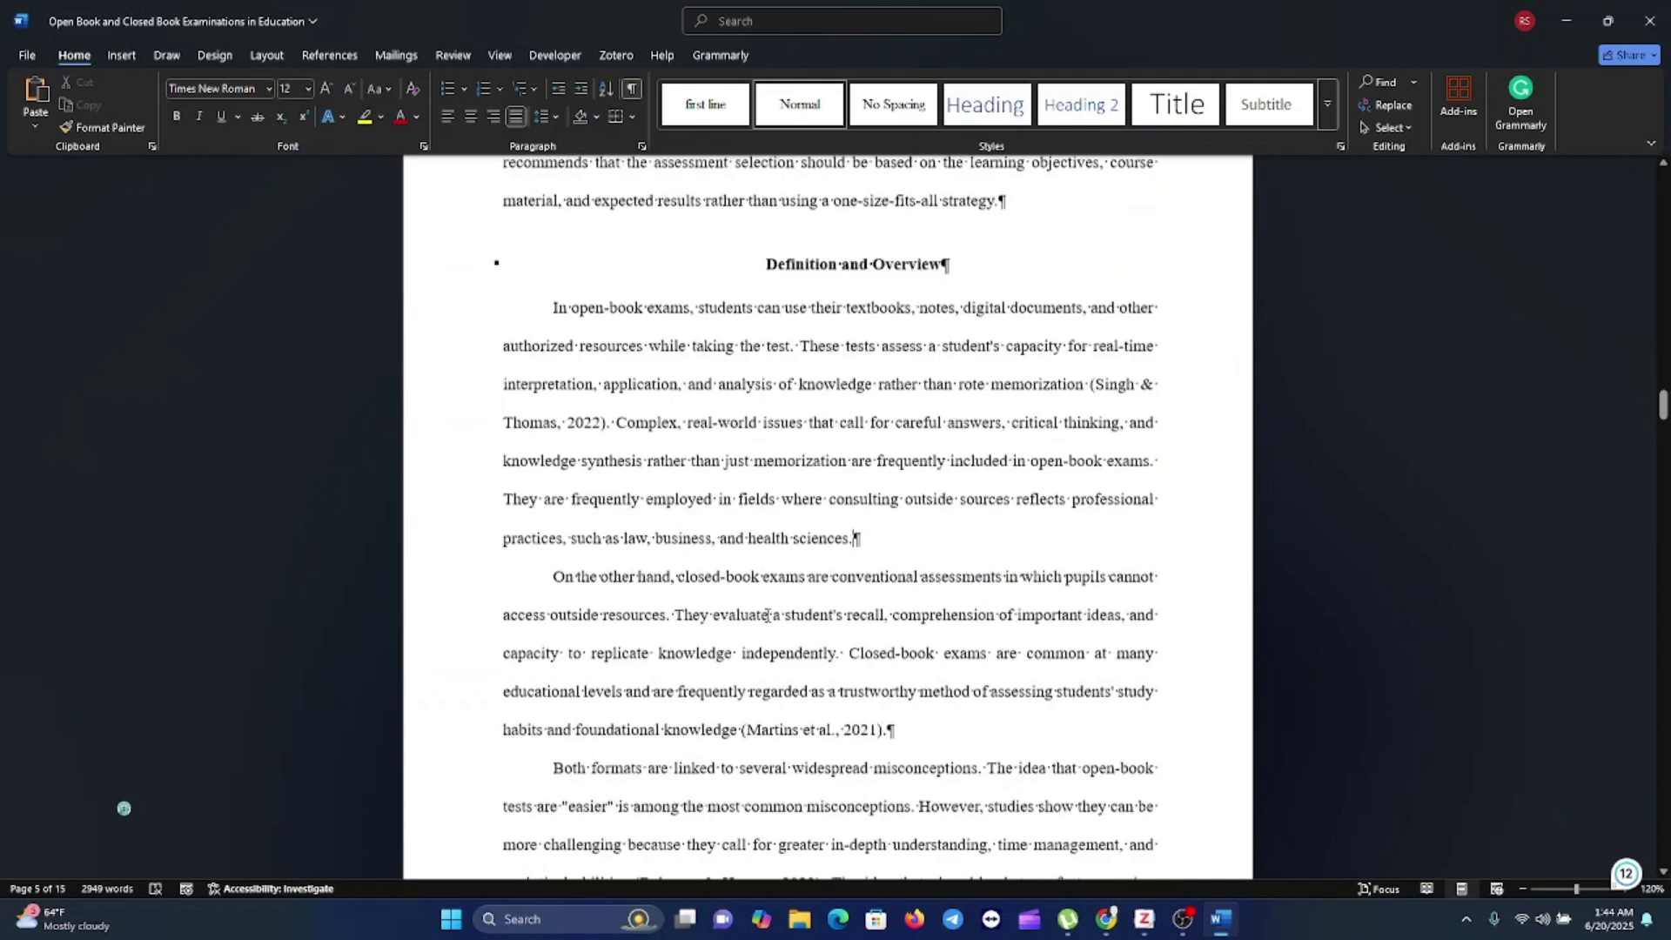
{"action": "scroll", "coordinate": [767, 615], "scroll_direction": "up", "scroll_amount": 10}
{"action": "scroll", "coordinate": [768, 616], "scroll_direction": "up", "scroll_amount": 10}
{"action": "scroll", "coordinate": [768, 615], "scroll_direction": "up", "scroll_amount": 10}
{"action": "scroll", "coordinate": [661, 592], "scroll_direction": "up", "scroll_amount": 3}
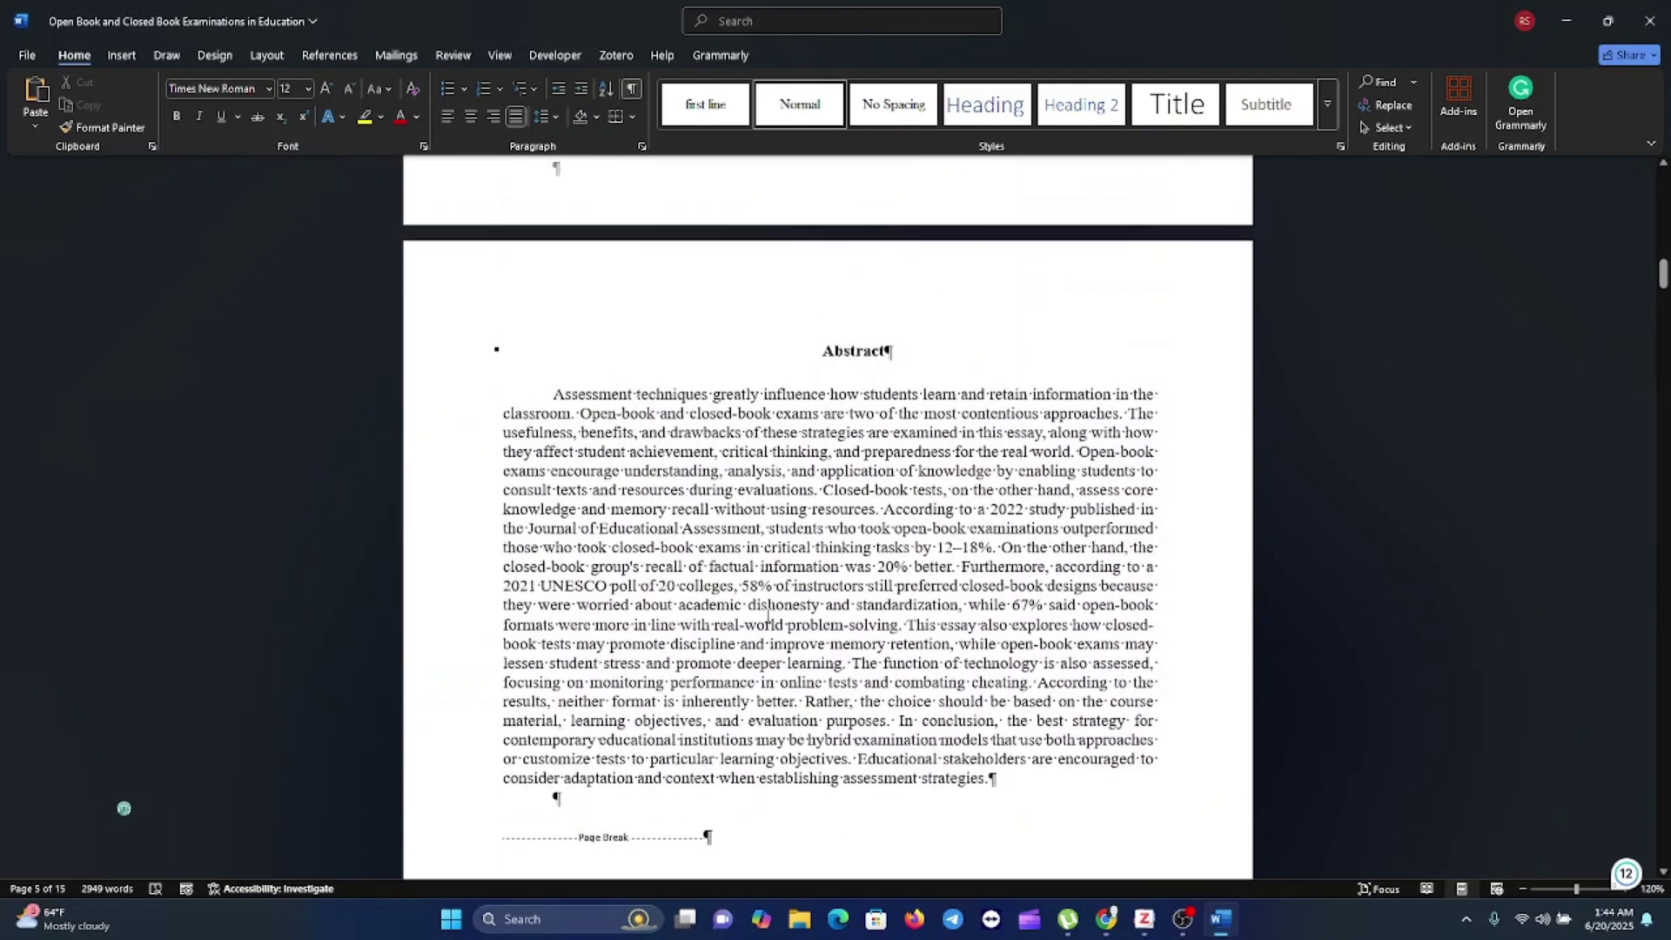
{"action": "scroll", "coordinate": [558, 564], "scroll_direction": "up", "scroll_amount": 10}
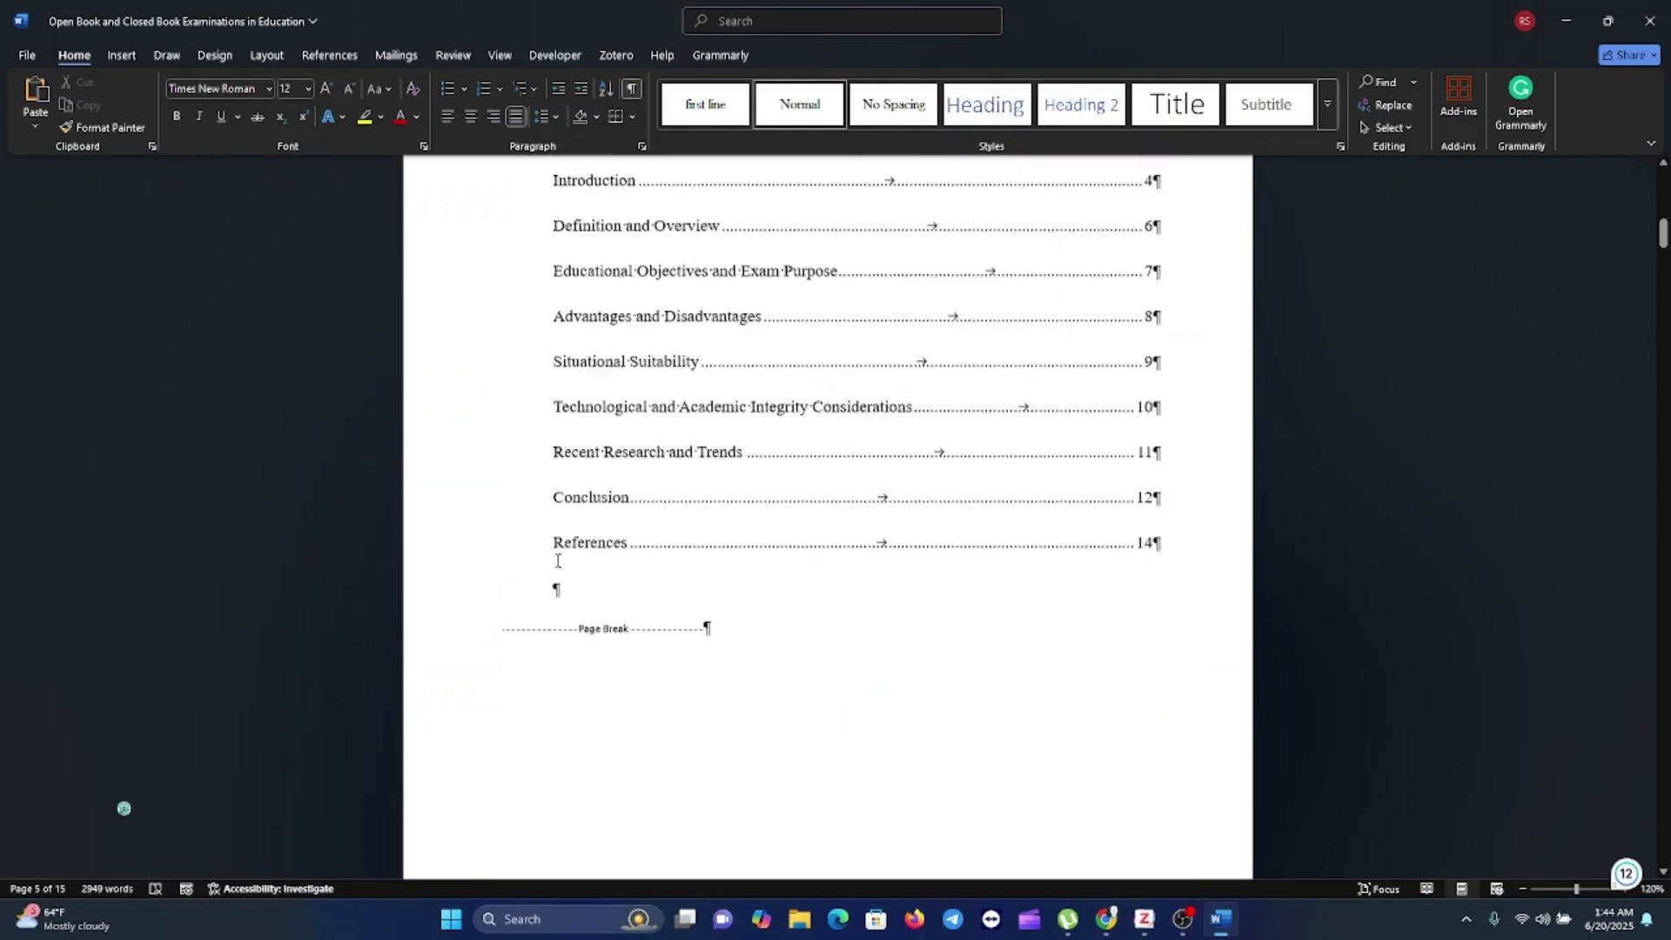
{"action": "scroll", "coordinate": [558, 564], "scroll_direction": "up", "scroll_amount": 3}
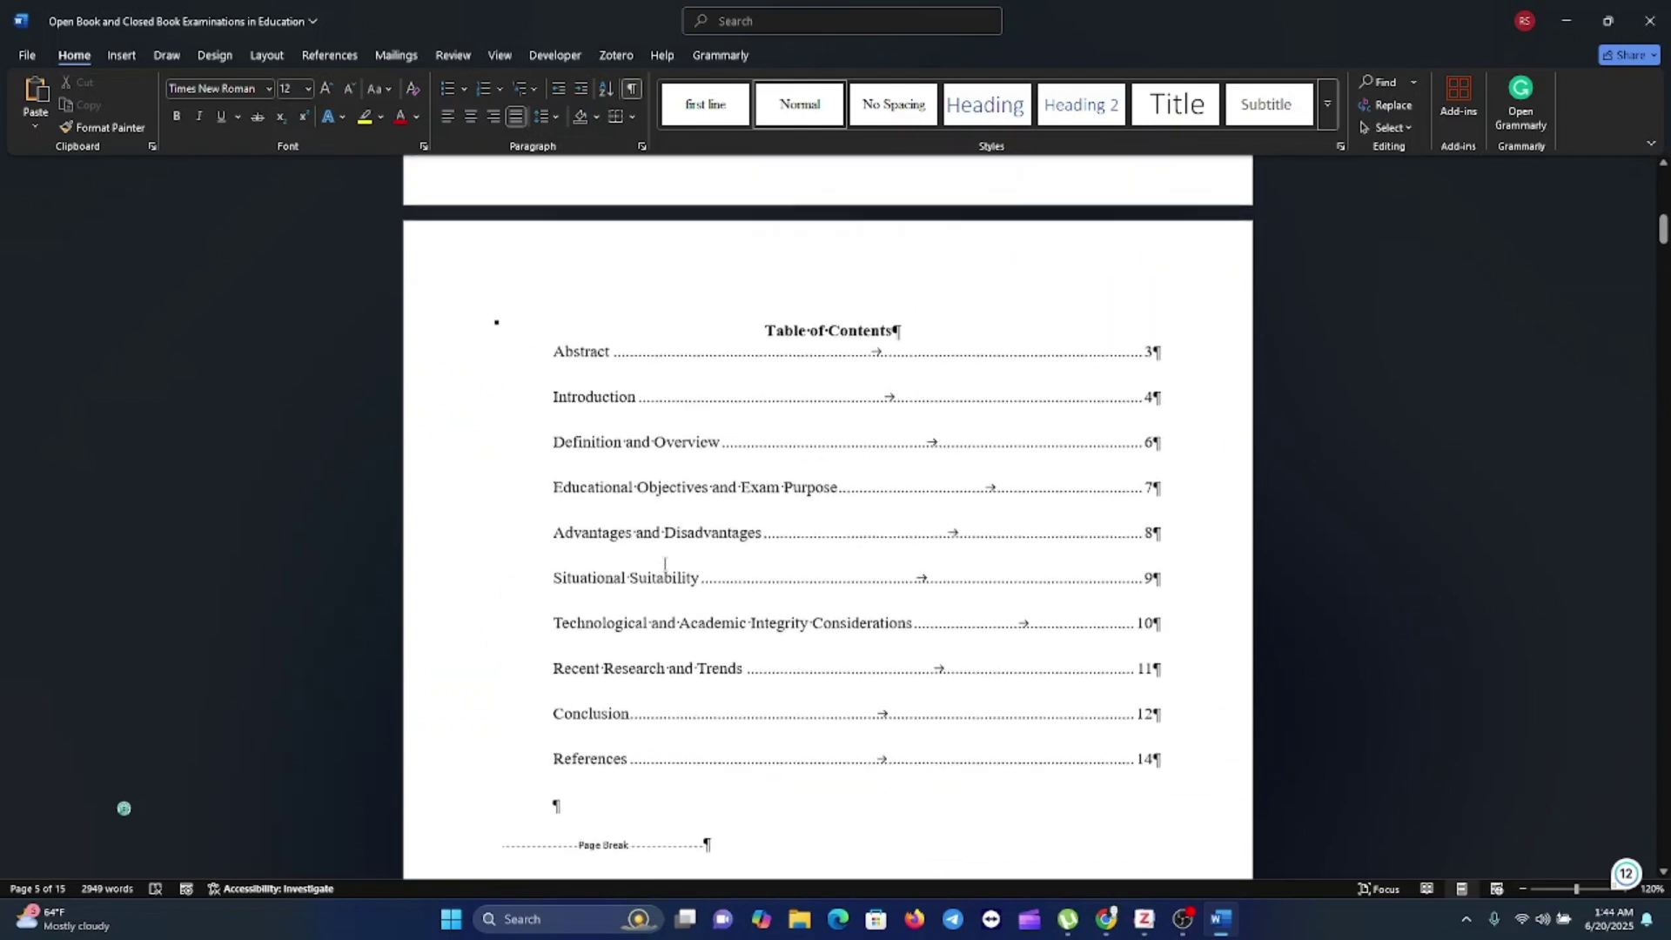
- Hide formatting marks and look over the table of contents, Abstract and Introduction pages
{"action": "left_click", "coordinate": [632, 88]}
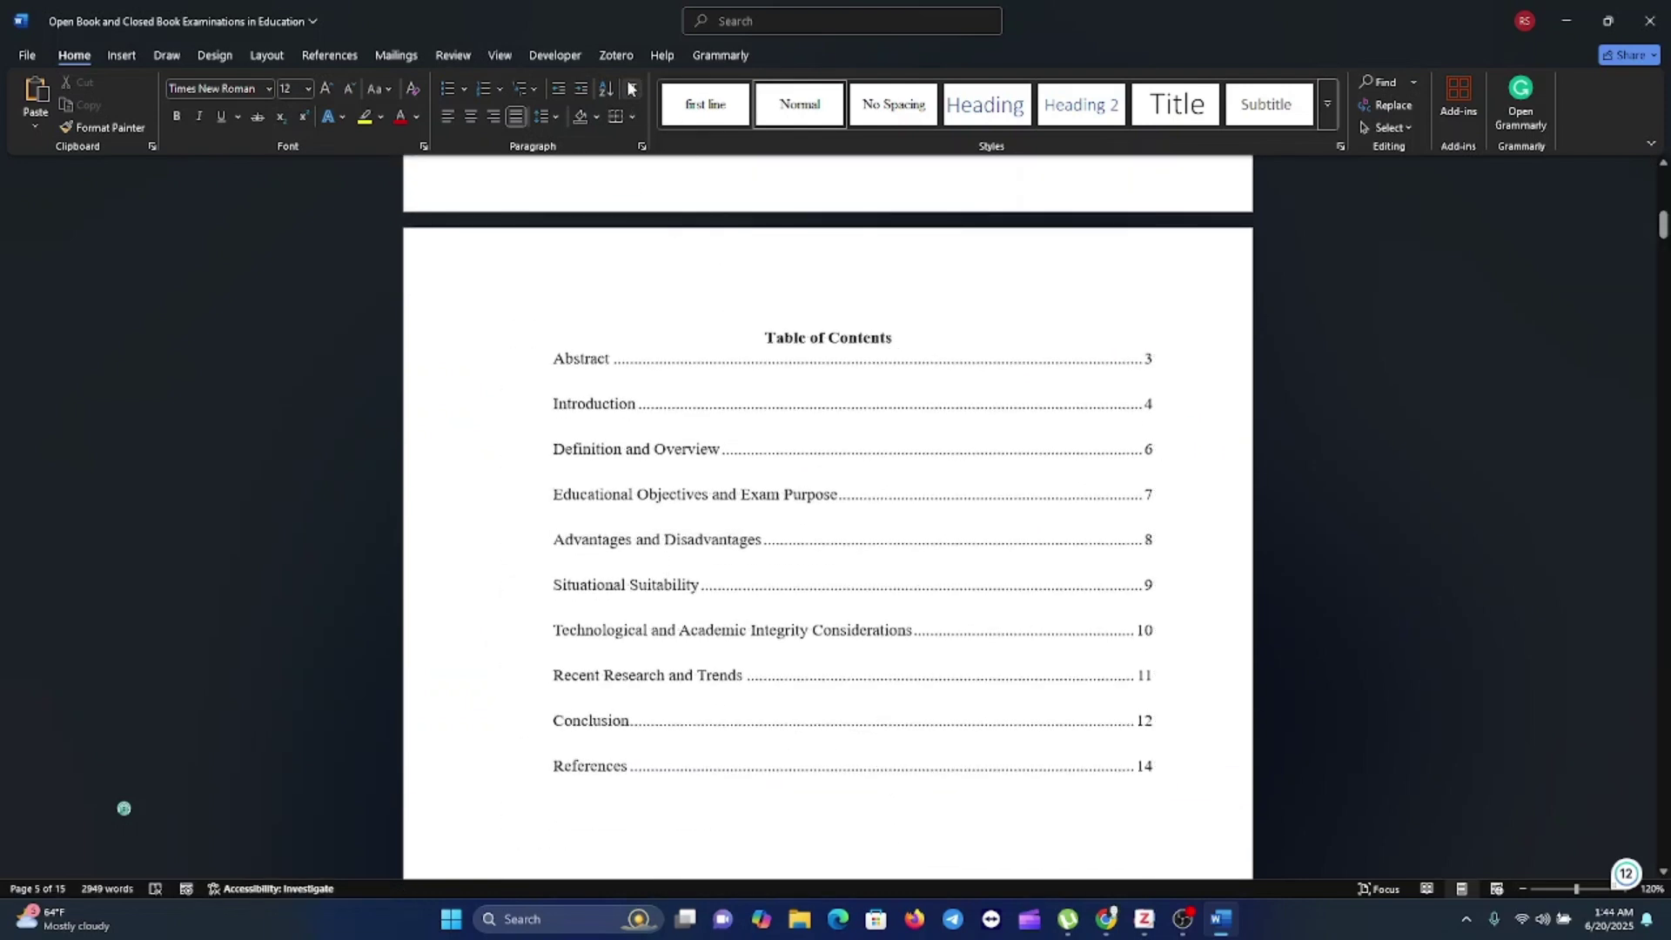
{"action": "left_click", "coordinate": [746, 418]}
{"action": "scroll", "coordinate": [749, 348], "scroll_direction": "up", "scroll_amount": 1}
{"action": "scroll", "coordinate": [742, 425], "scroll_direction": "down", "scroll_amount": 6}
{"action": "scroll", "coordinate": [742, 425], "scroll_direction": "down", "scroll_amount": 3}
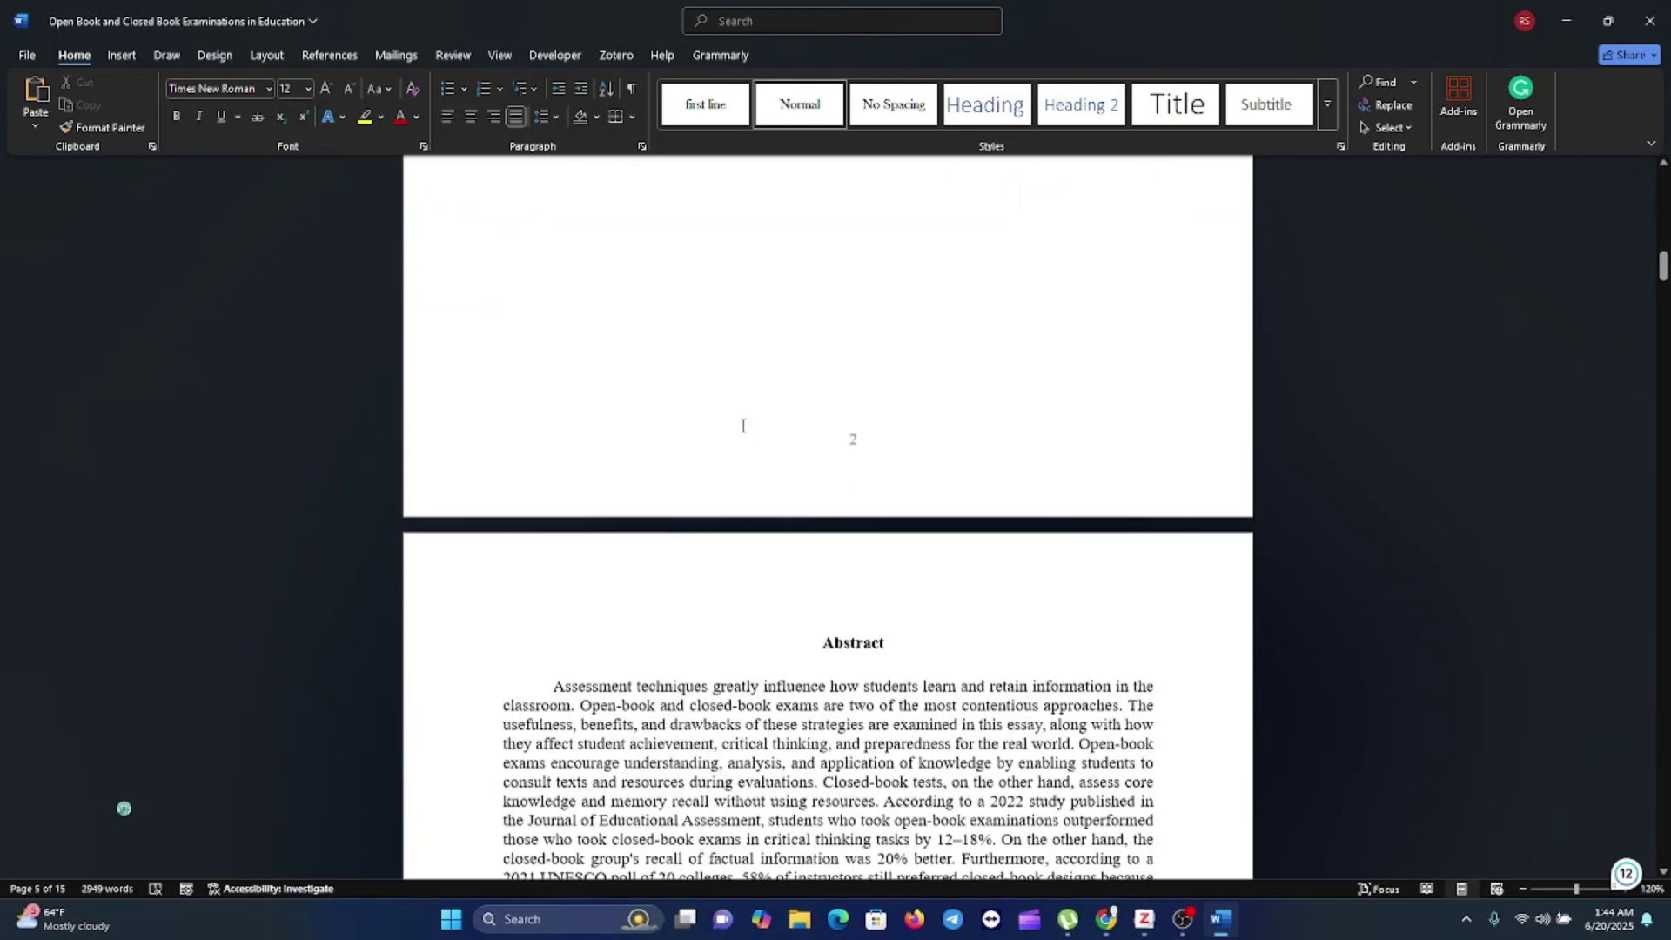
{"action": "scroll", "coordinate": [741, 425], "scroll_direction": "down", "scroll_amount": 5}
{"action": "scroll", "coordinate": [741, 425], "scroll_direction": "down", "scroll_amount": 3}
{"action": "scroll", "coordinate": [741, 425], "scroll_direction": "down", "scroll_amount": 5}
{"action": "scroll", "coordinate": [742, 424], "scroll_direction": "down", "scroll_amount": 3}
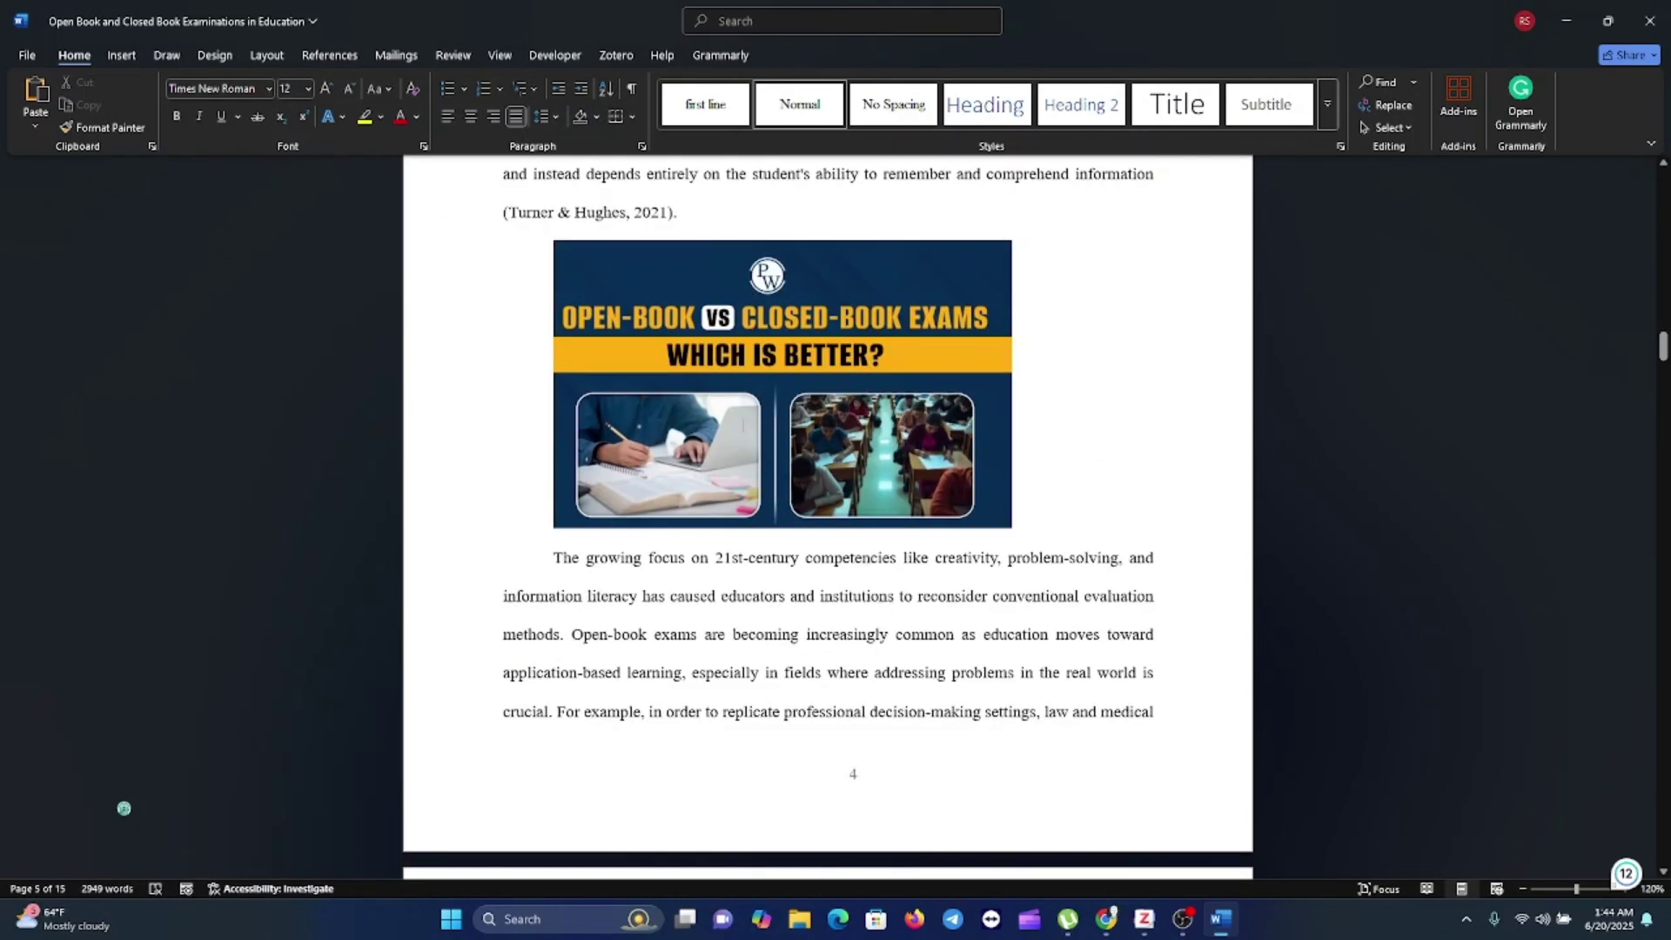
{"action": "scroll", "coordinate": [742, 425], "scroll_direction": "down", "scroll_amount": 1}
{"action": "scroll", "coordinate": [741, 425], "scroll_direction": "down", "scroll_amount": 3}
{"action": "scroll", "coordinate": [742, 427], "scroll_direction": "down", "scroll_amount": 1}
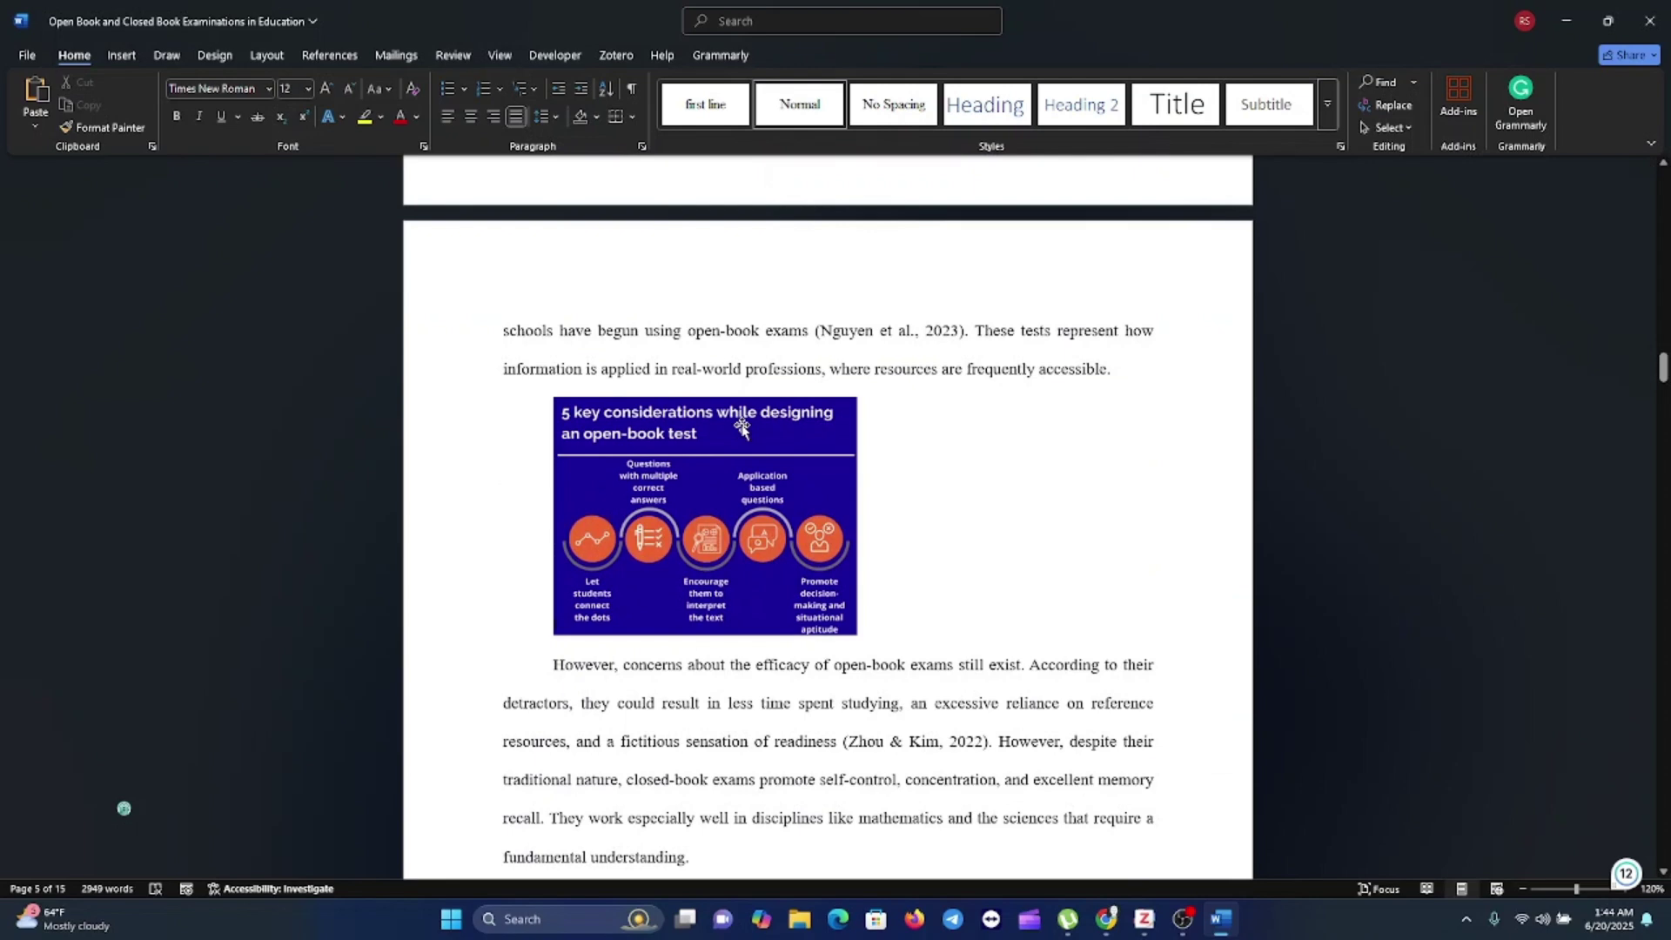
{"action": "scroll", "coordinate": [741, 426], "scroll_direction": "up", "scroll_amount": 3}
{"action": "scroll", "coordinate": [741, 426], "scroll_direction": "up", "scroll_amount": 10}
{"action": "scroll", "coordinate": [742, 424], "scroll_direction": "up", "scroll_amount": 3}
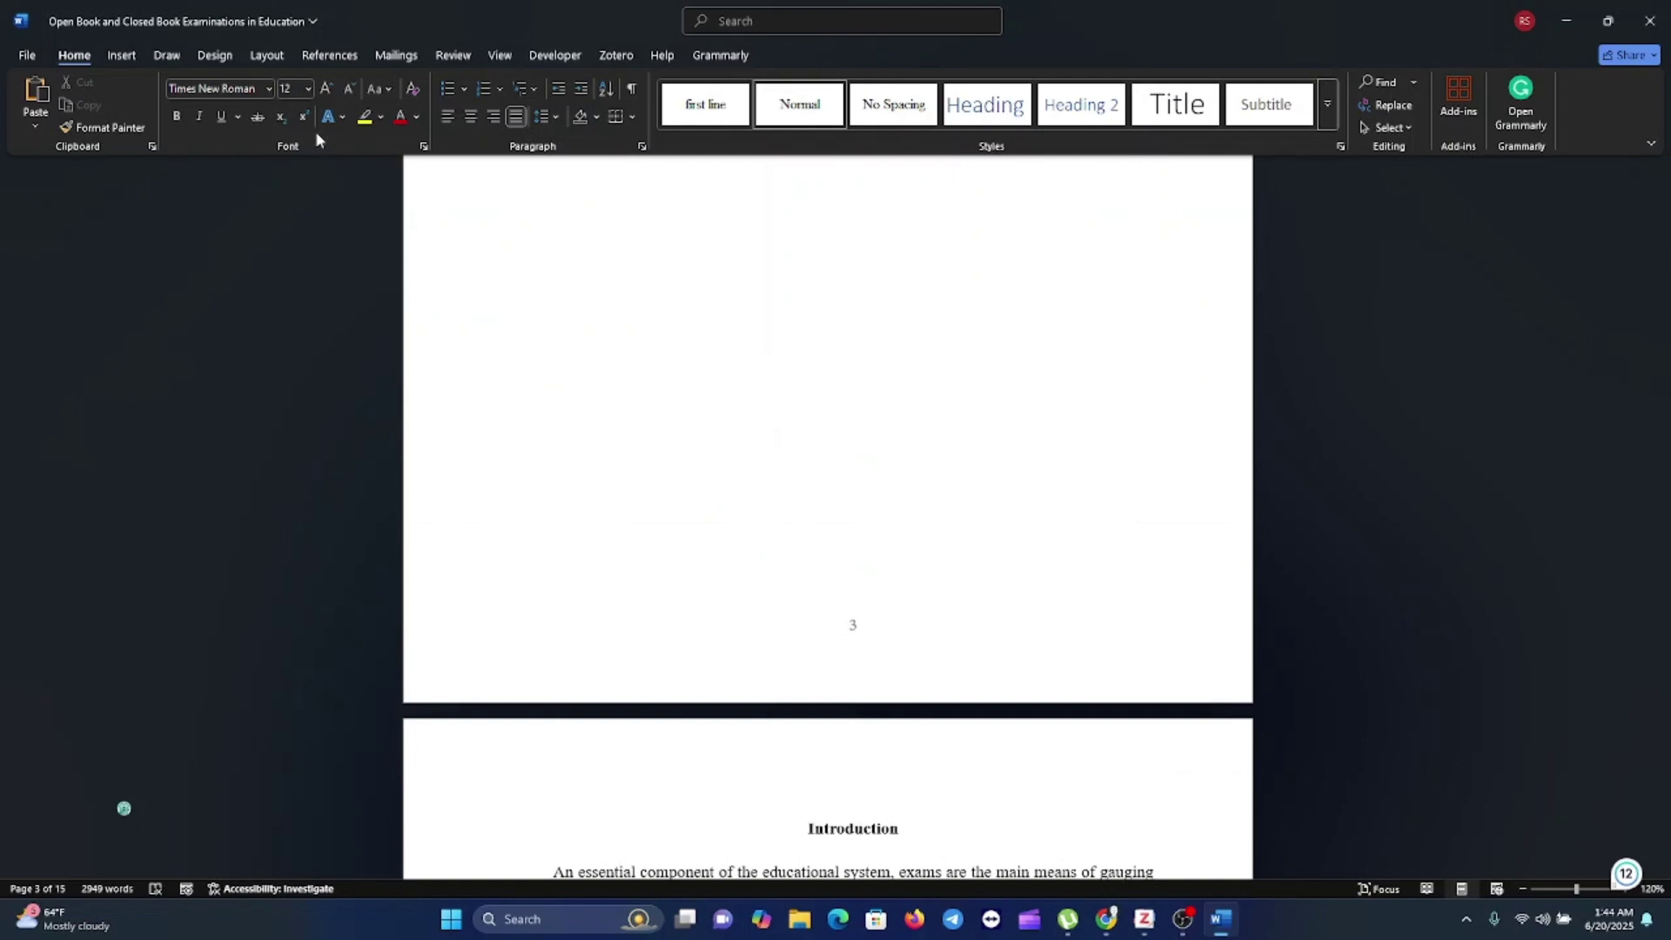
{"action": "scroll", "coordinate": [578, 385], "scroll_direction": "down", "scroll_amount": 2}
{"action": "scroll", "coordinate": [579, 388], "scroll_direction": "down", "scroll_amount": 3}
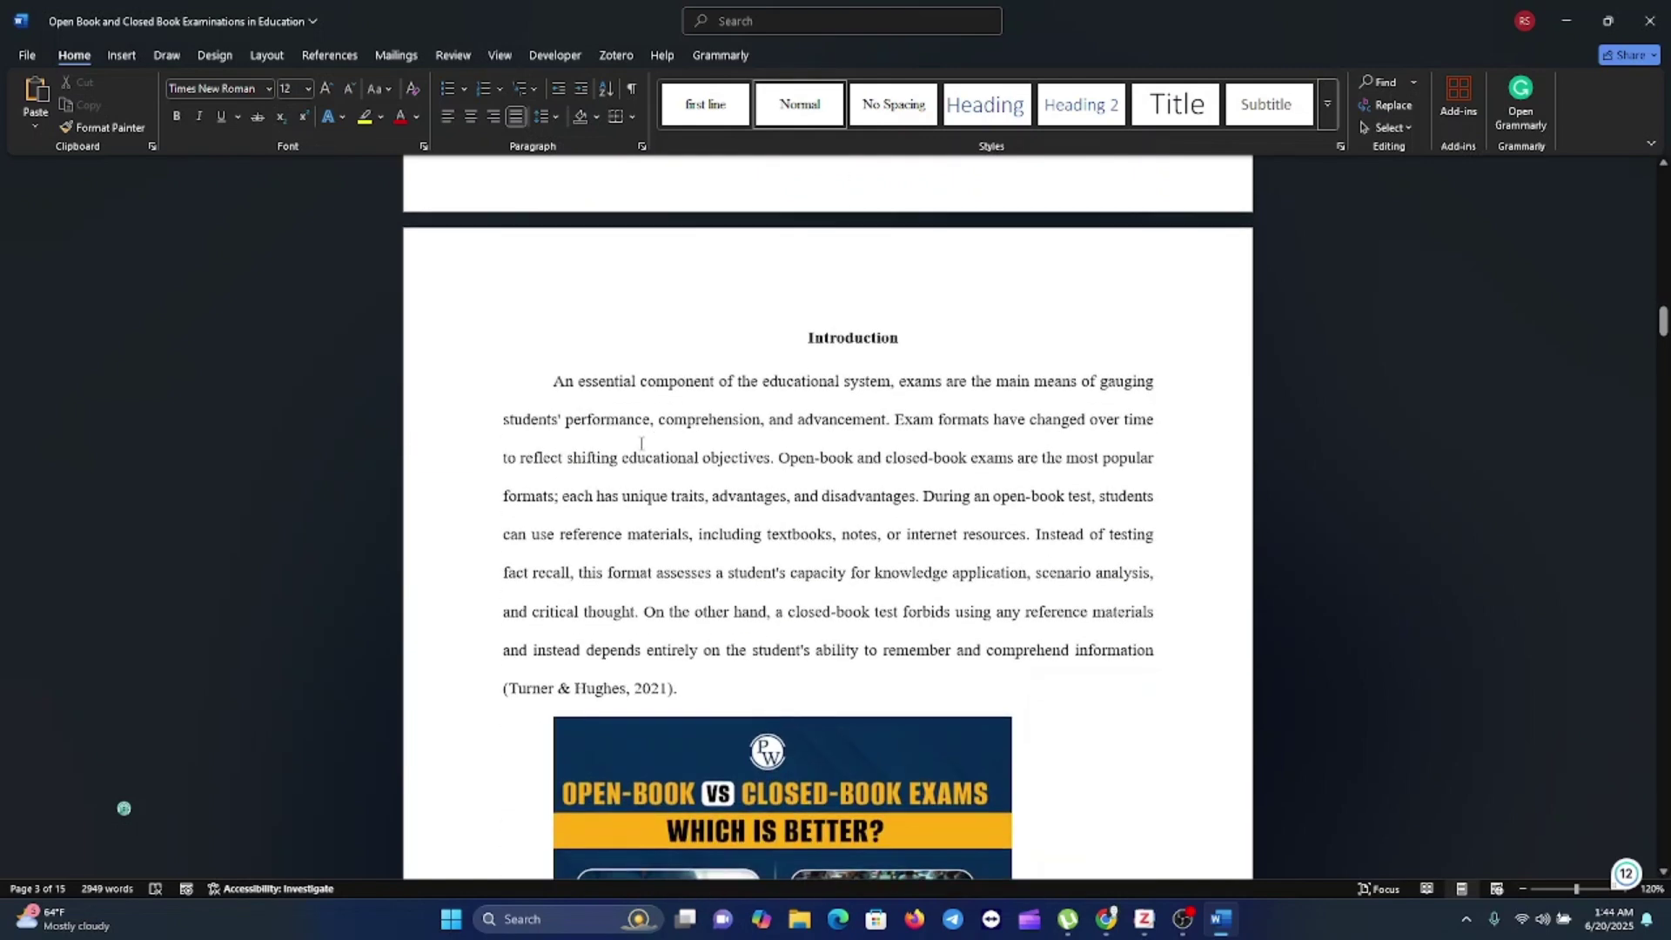
- Select the entire essay and open the Paragraph dialog
{"action": "key", "text": "ctrl+a"}
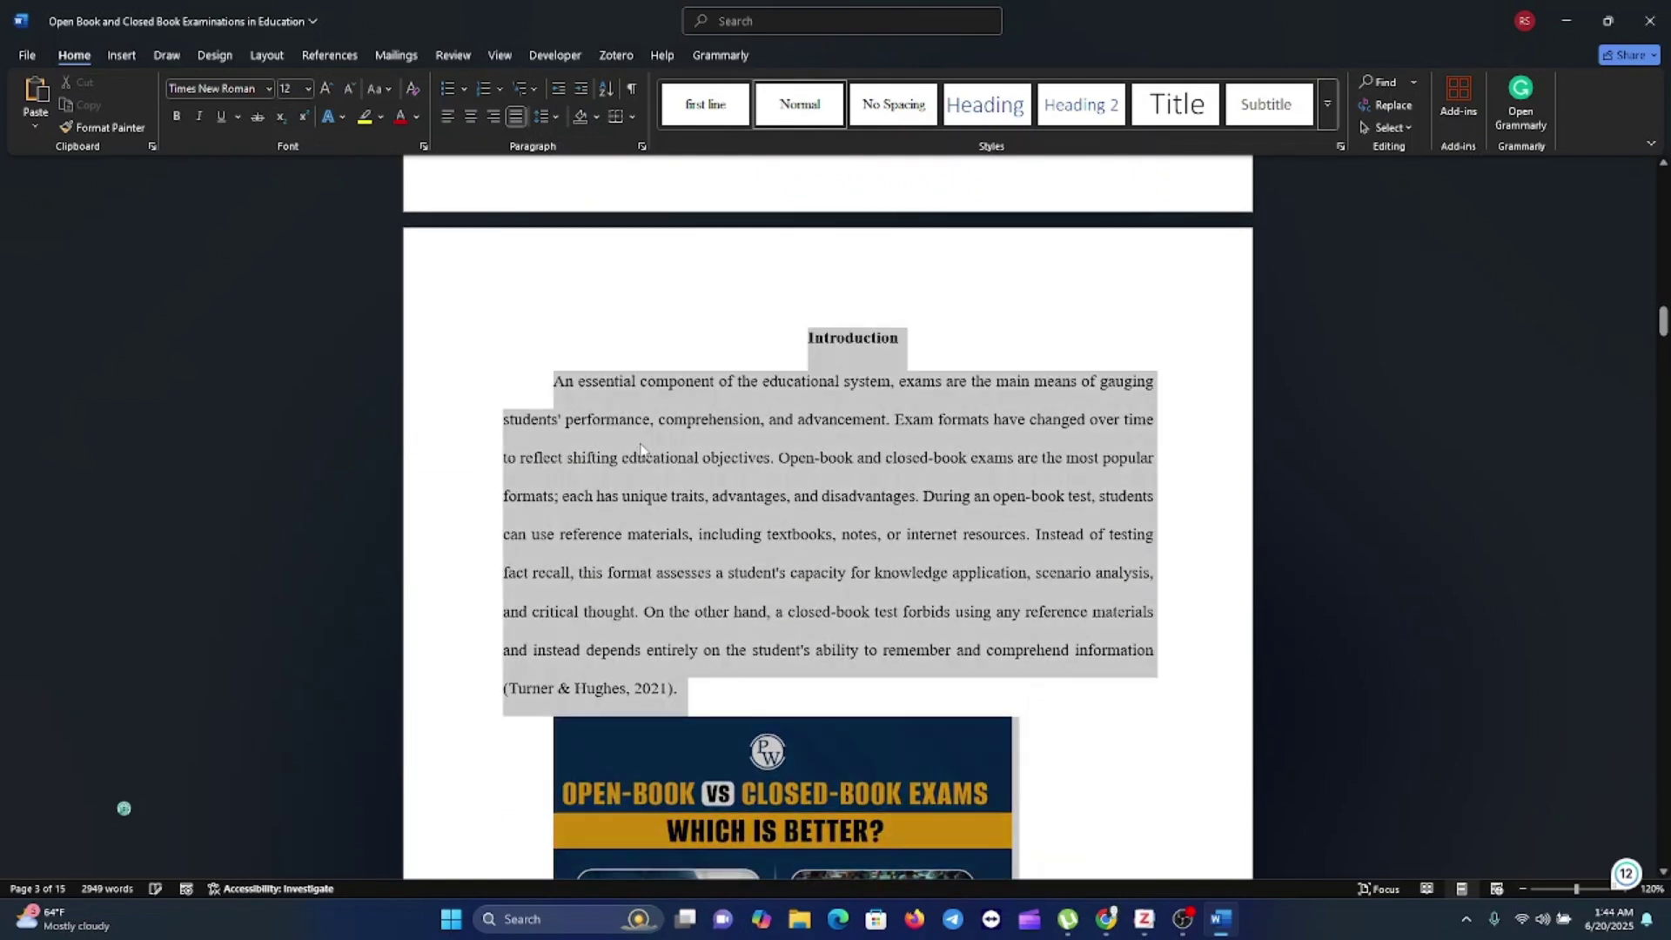
{"action": "left_click", "coordinate": [641, 147]}
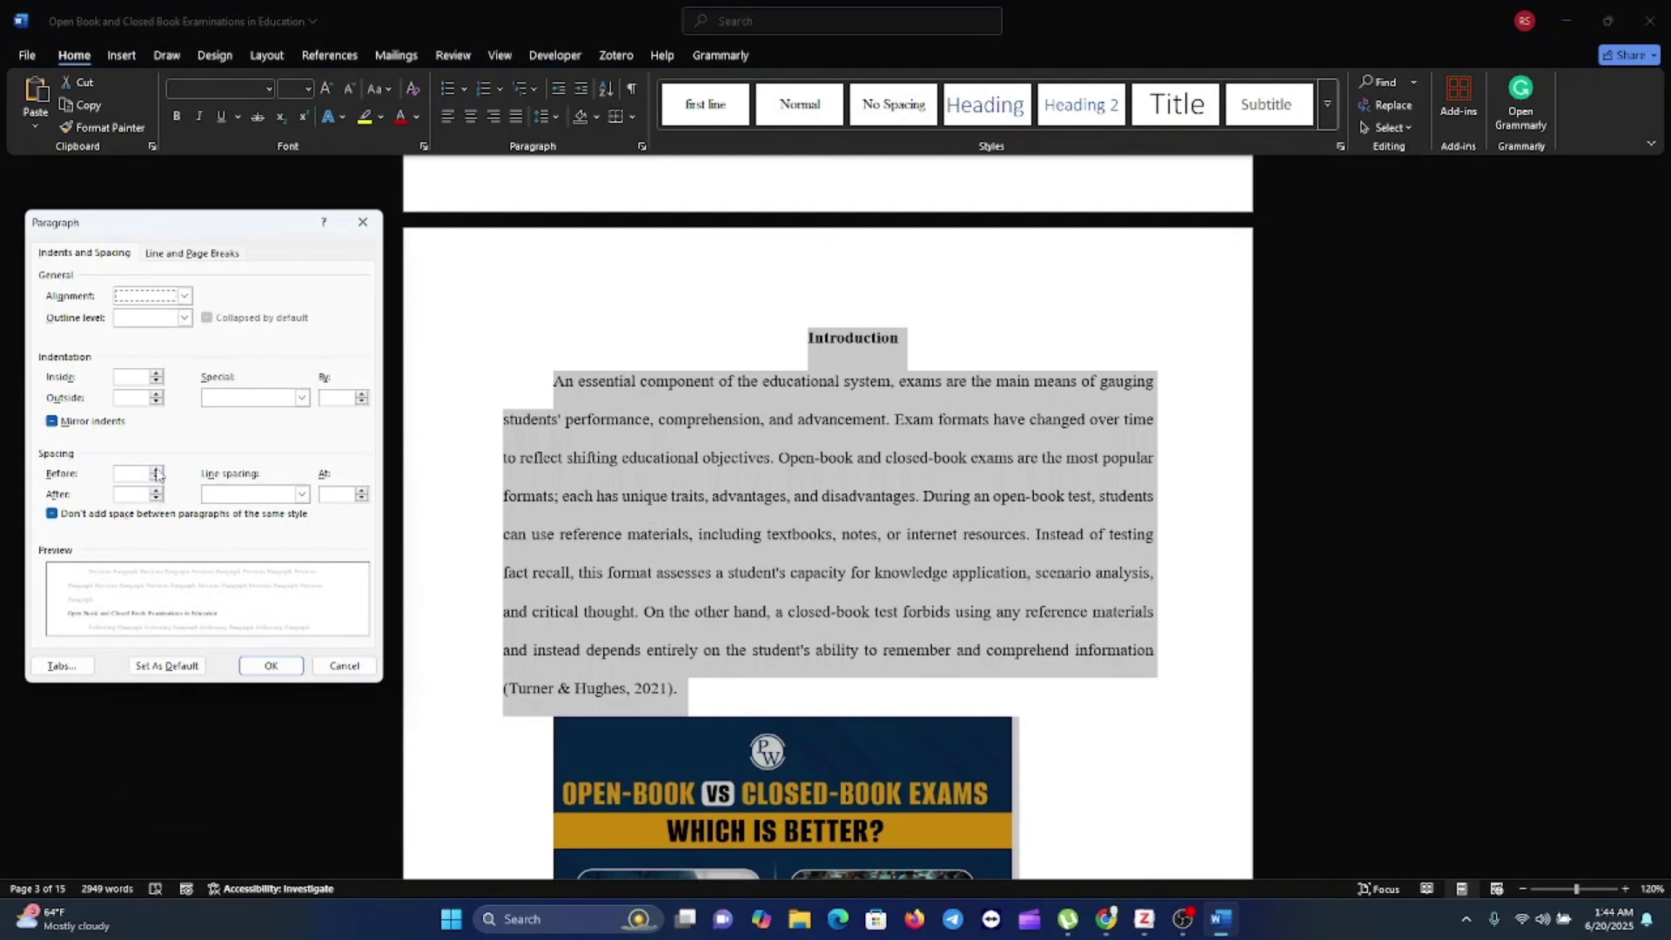
- Set spacing Before and After to 0 pt, leaving line spacing, alignment and indentation unchanged
{"action": "left_click", "coordinate": [156, 478]}
{"action": "left_click", "coordinate": [156, 497]}
{"action": "left_click", "coordinate": [305, 496]}
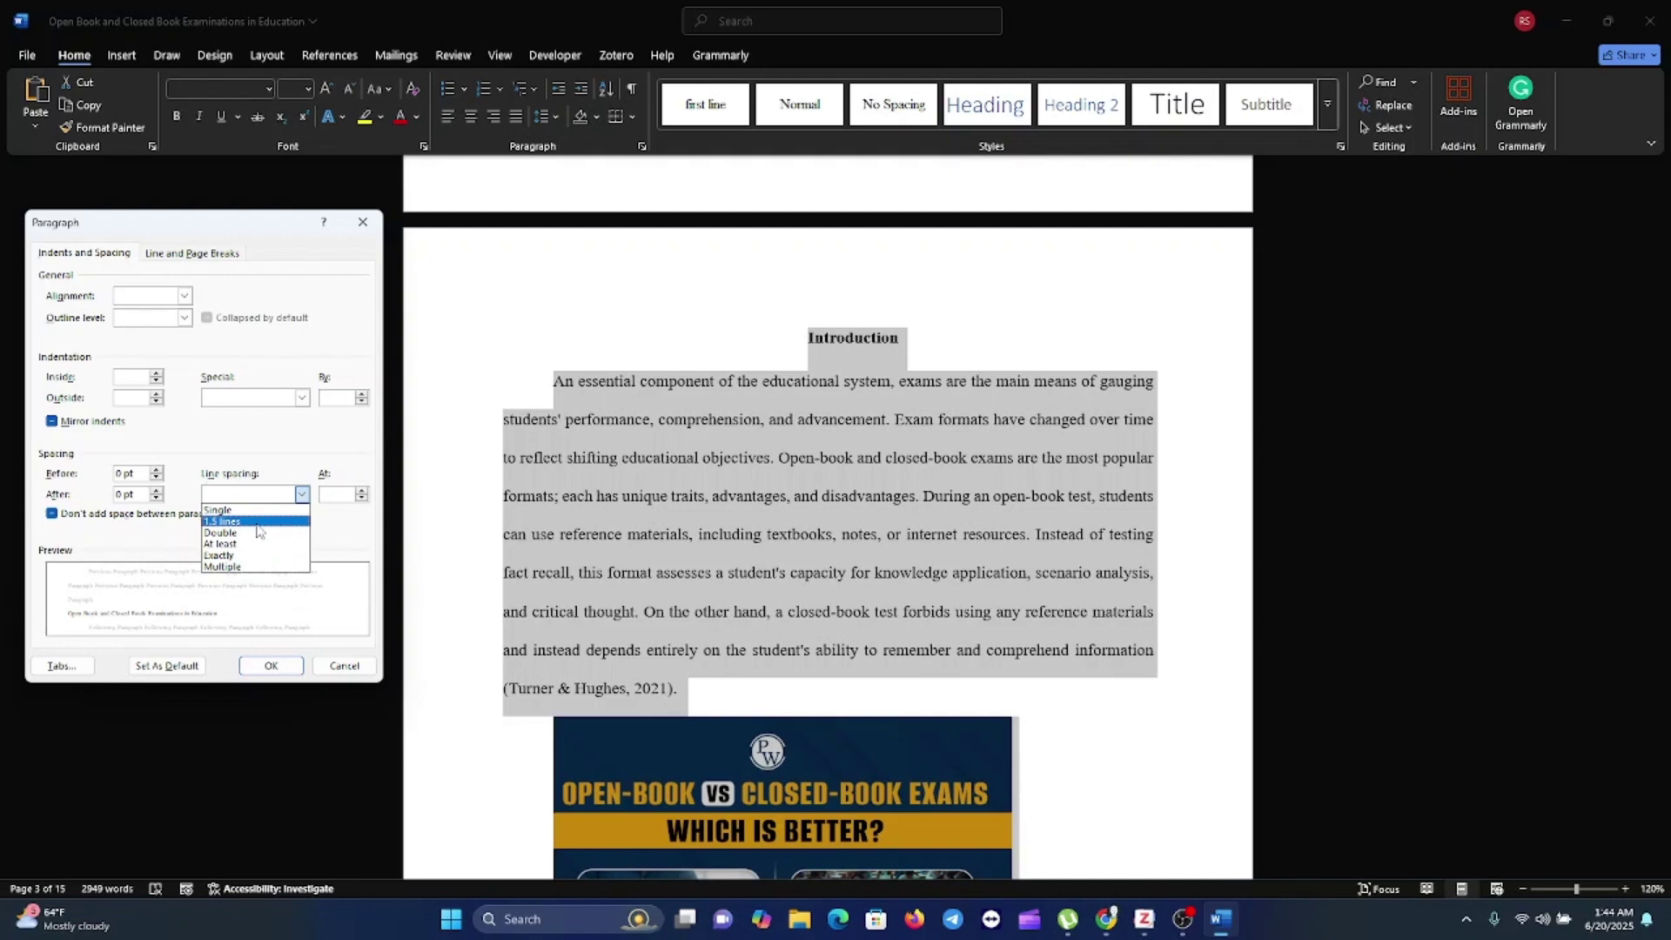
{"action": "left_click", "coordinate": [186, 298]}
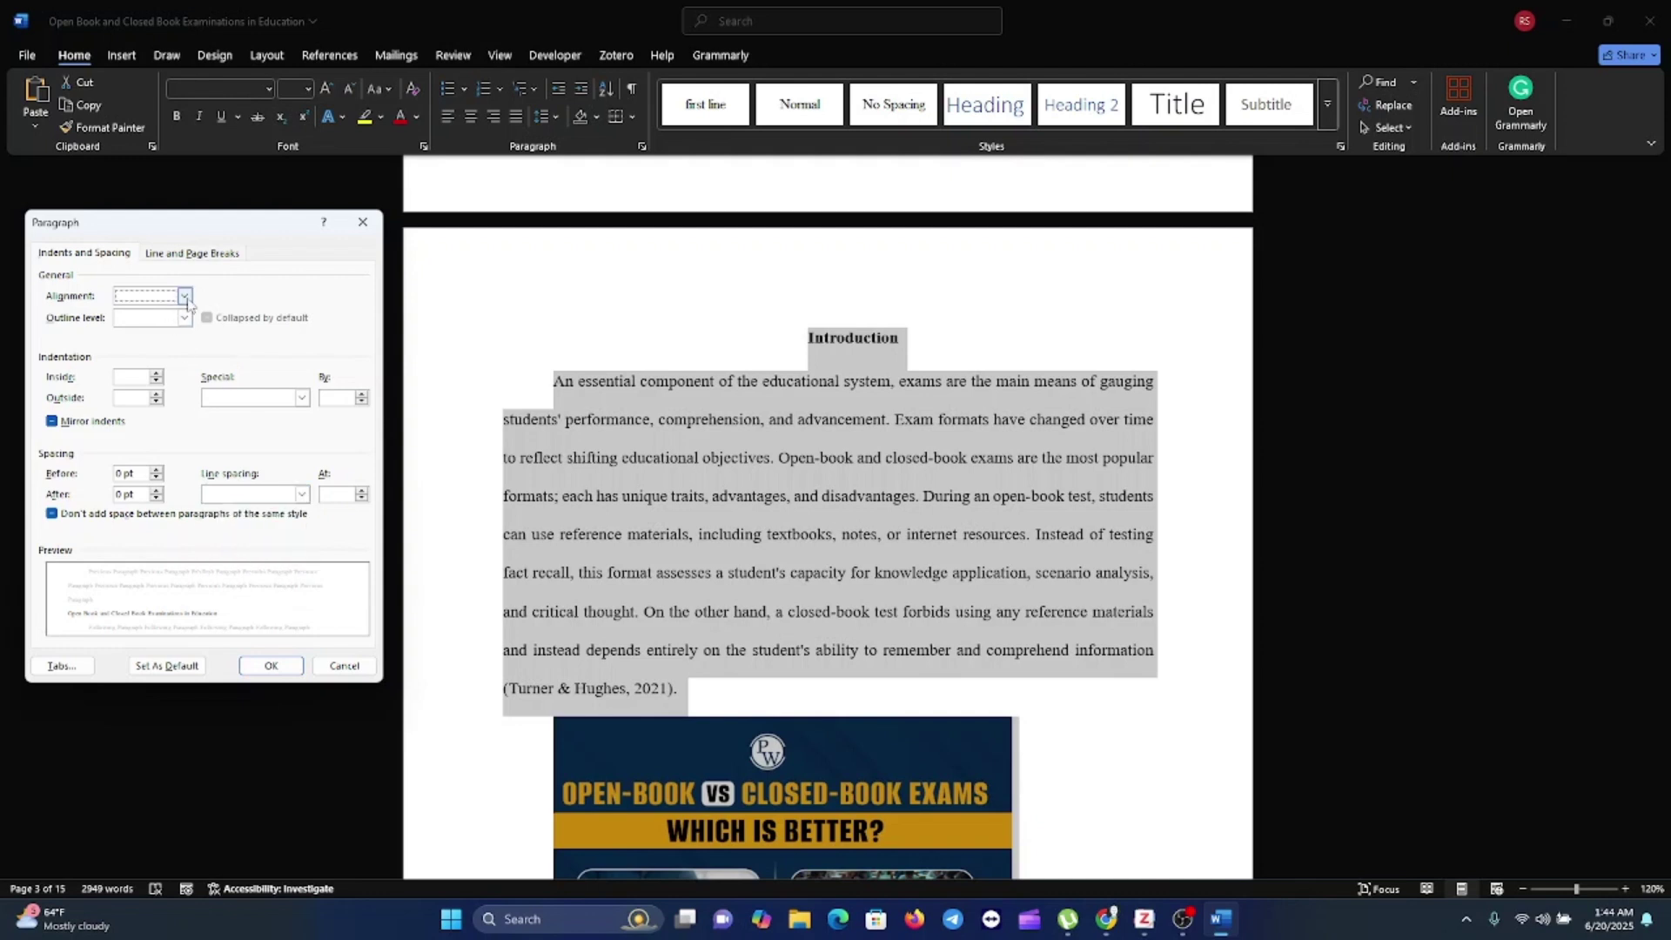
{"action": "left_click", "coordinate": [186, 297]}
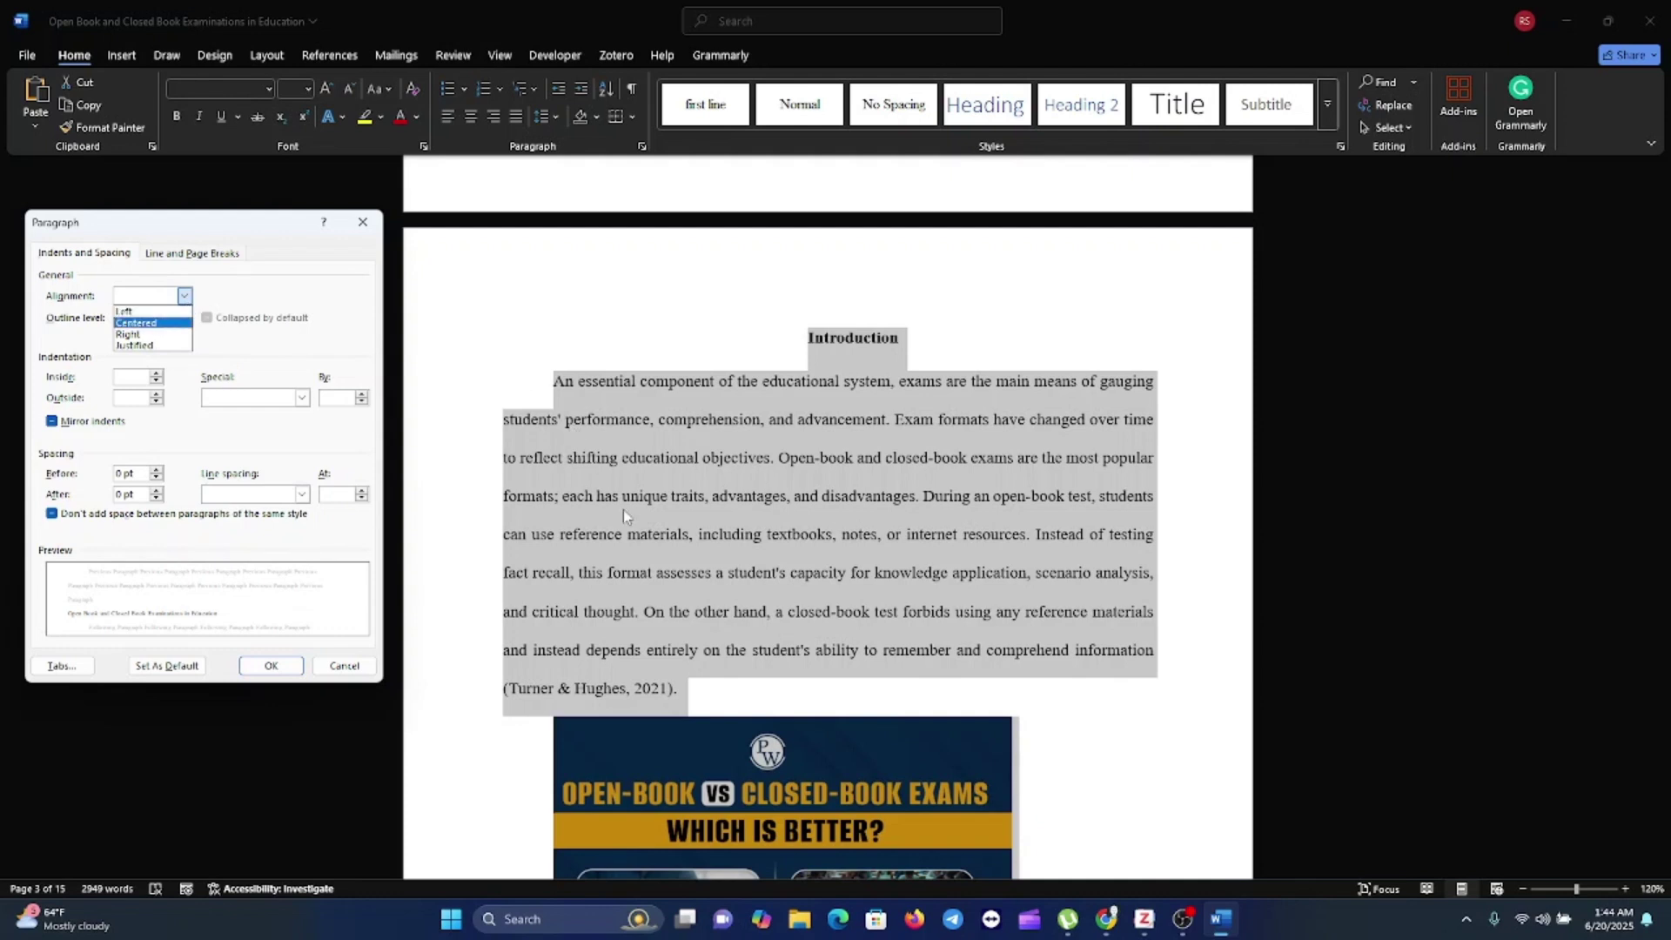
{"action": "left_click", "coordinate": [302, 398]}
{"action": "left_click", "coordinate": [302, 399]}
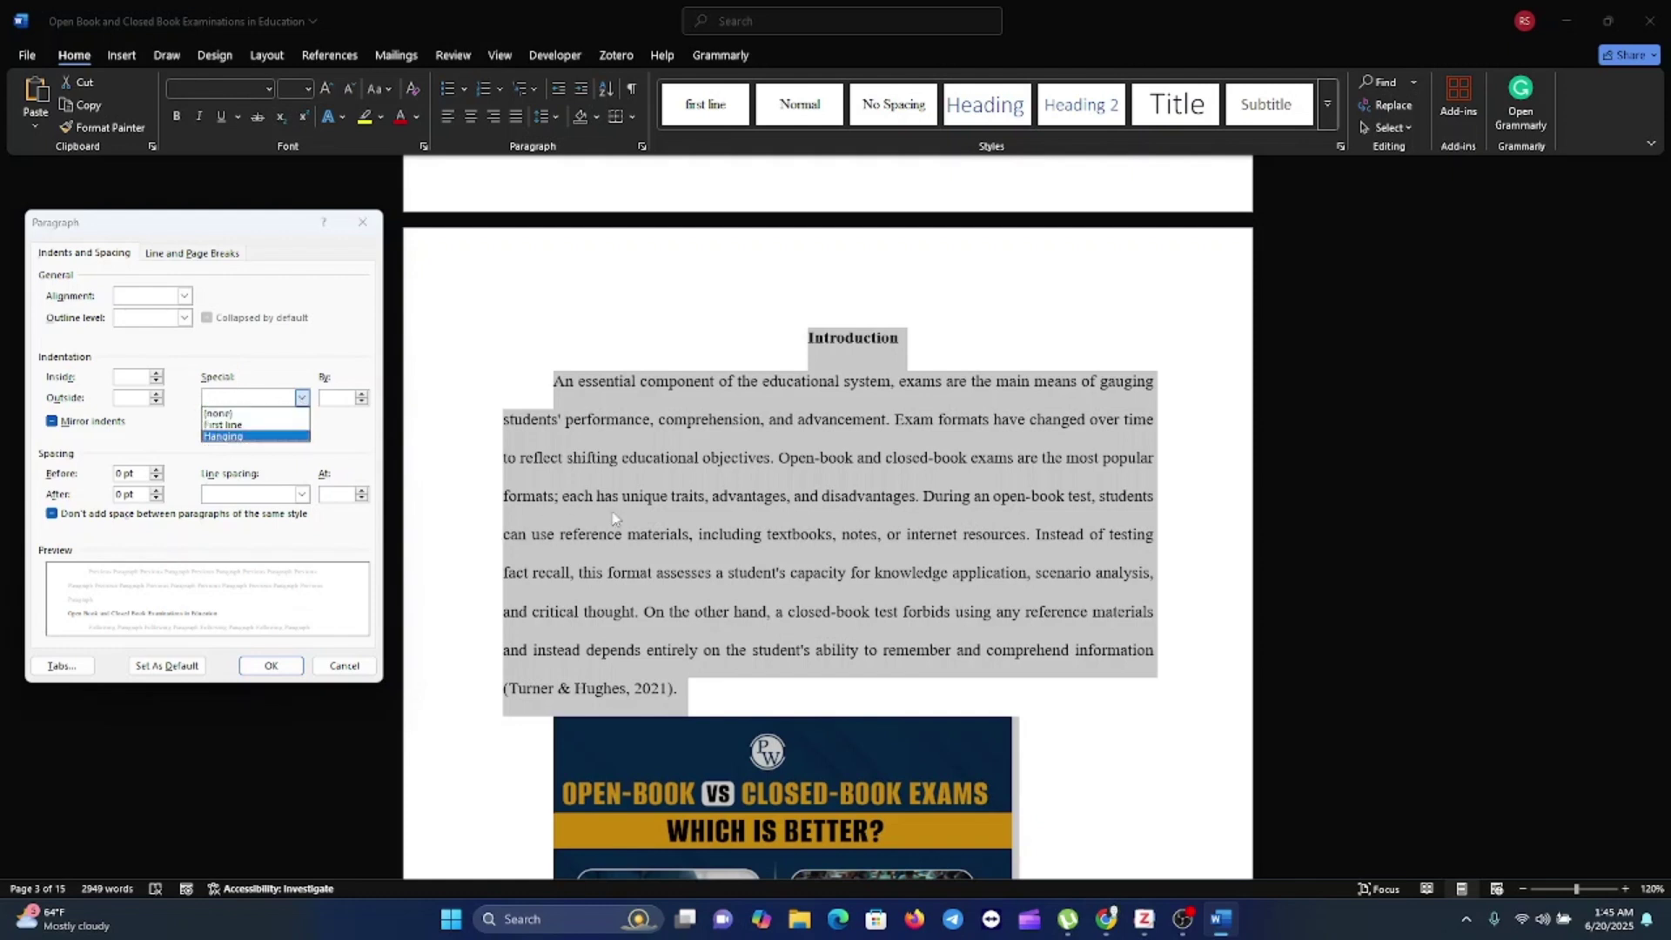
{"action": "left_click", "coordinate": [355, 228]}
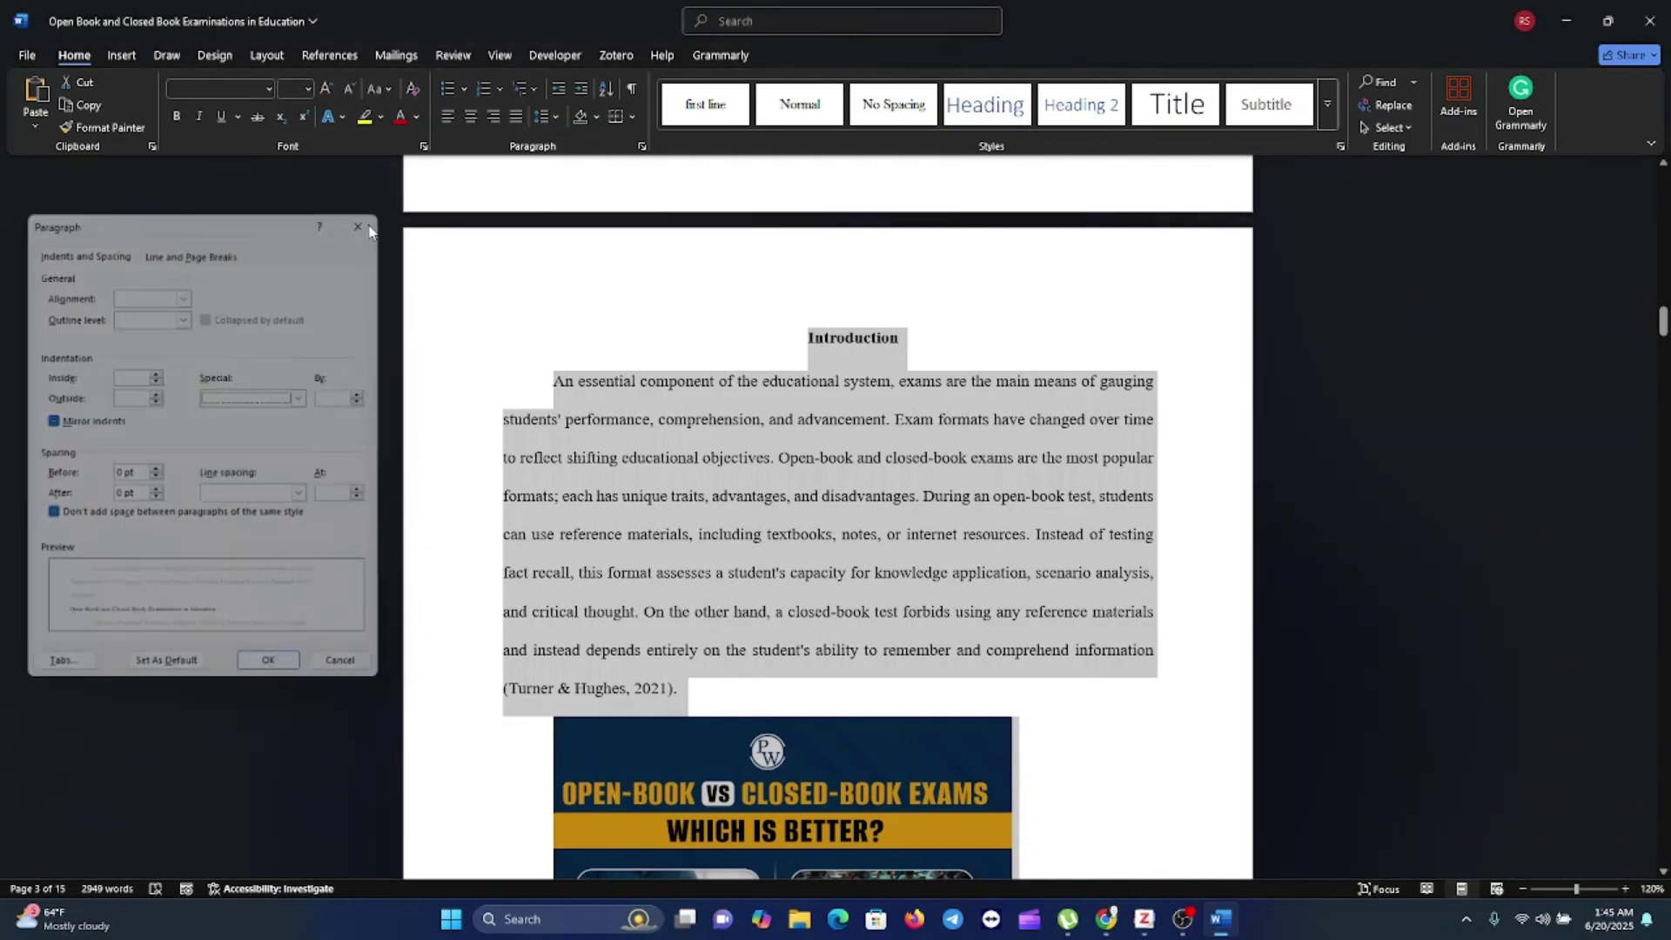
- Close the Paragraph dialog and deselect the essay text
{"action": "left_click", "coordinate": [364, 224]}
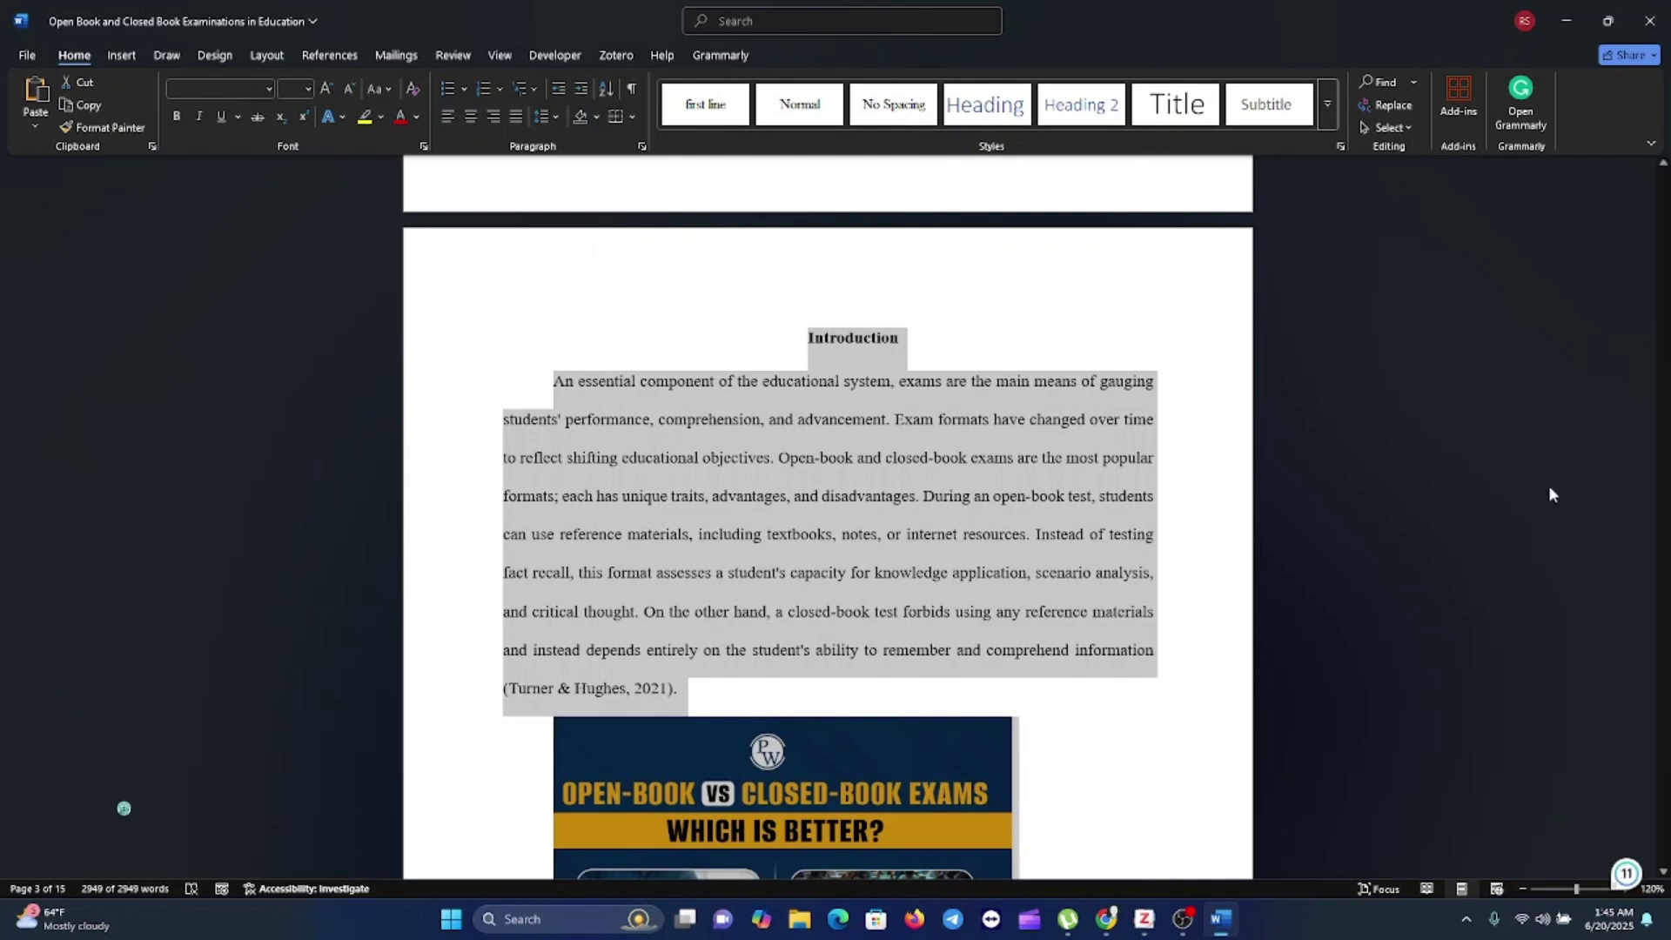
{"action": "left_click", "coordinate": [853, 613]}
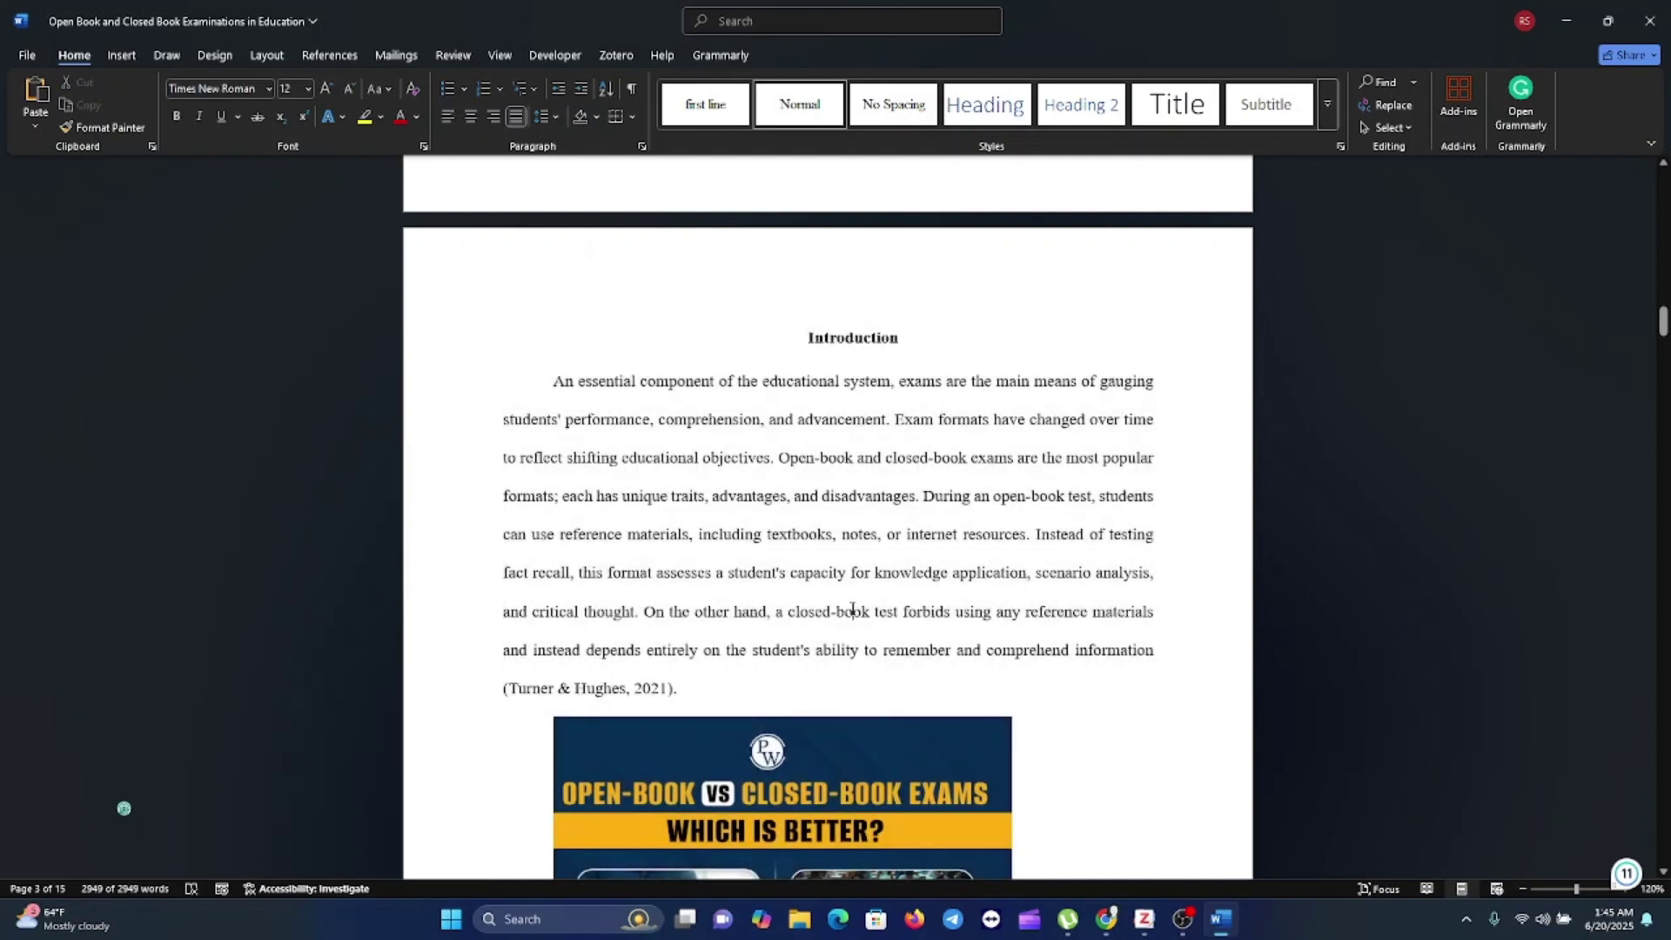